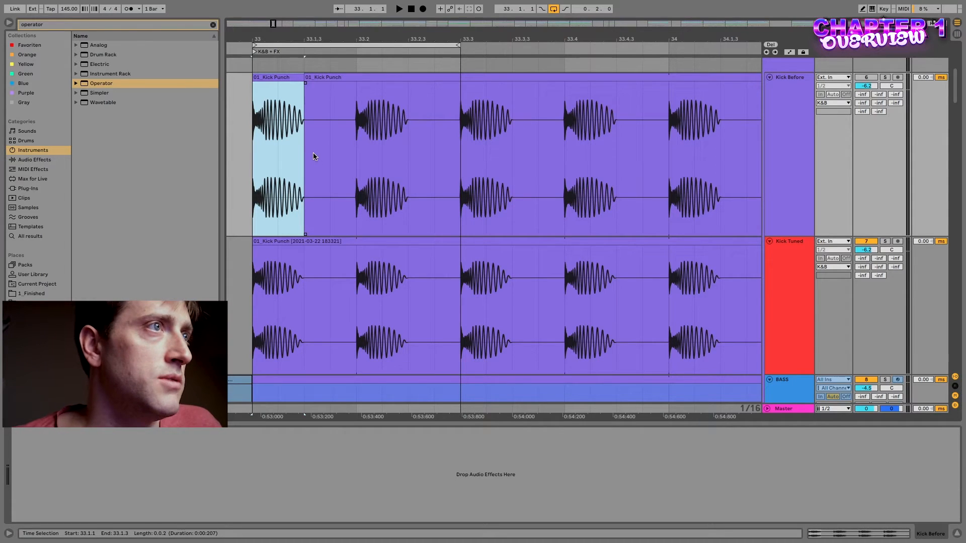
Play the Kick Before track and the Kick Tuned track alternately from bar 33 to compare their sound
{"action": "scroll", "coordinate": [310, 173], "scroll_direction": "left", "scroll_amount": 3}
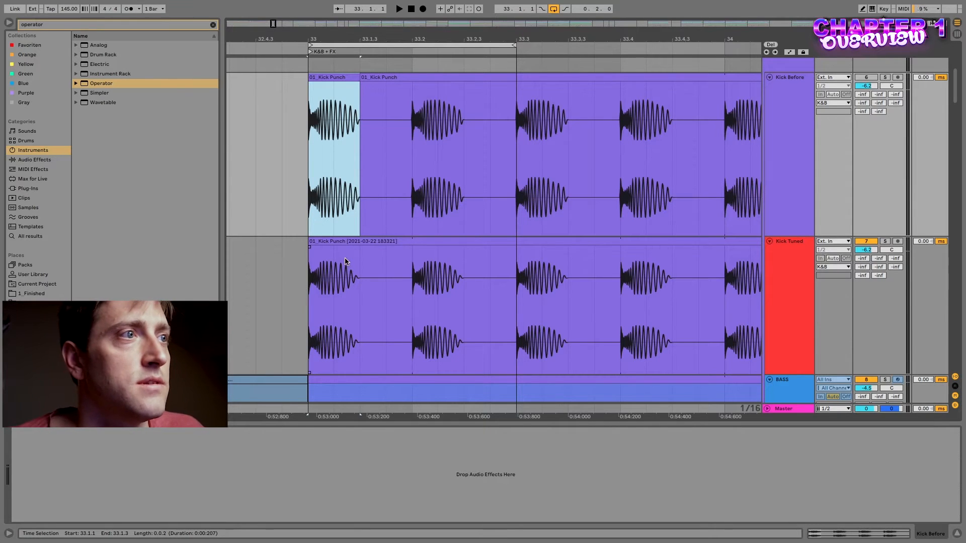
{"action": "scroll", "coordinate": [345, 261], "scroll_direction": "right", "scroll_amount": 1}
{"action": "left_click", "coordinate": [289, 309]}
{"action": "scroll", "coordinate": [420, 310], "scroll_direction": "right", "scroll_amount": 2}
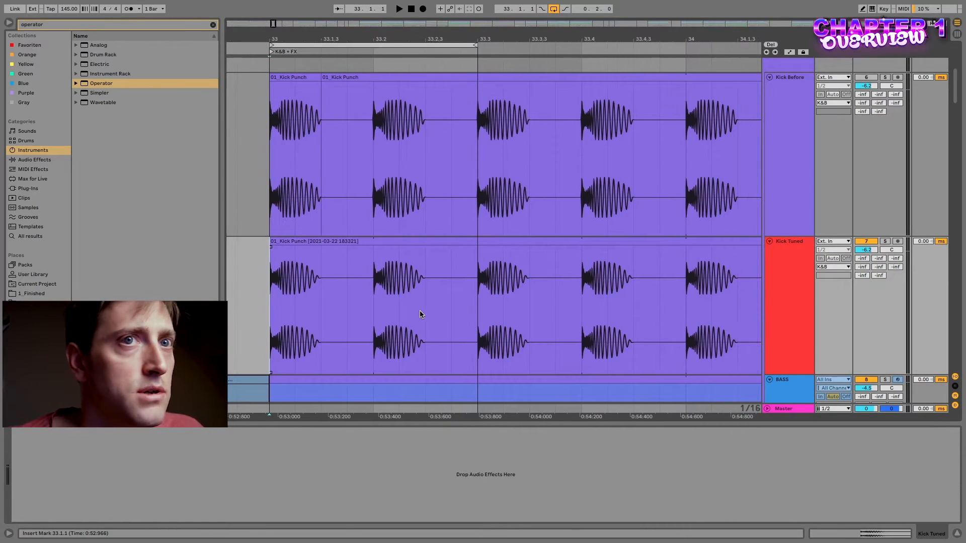
{"action": "left_click", "coordinate": [802, 150]}
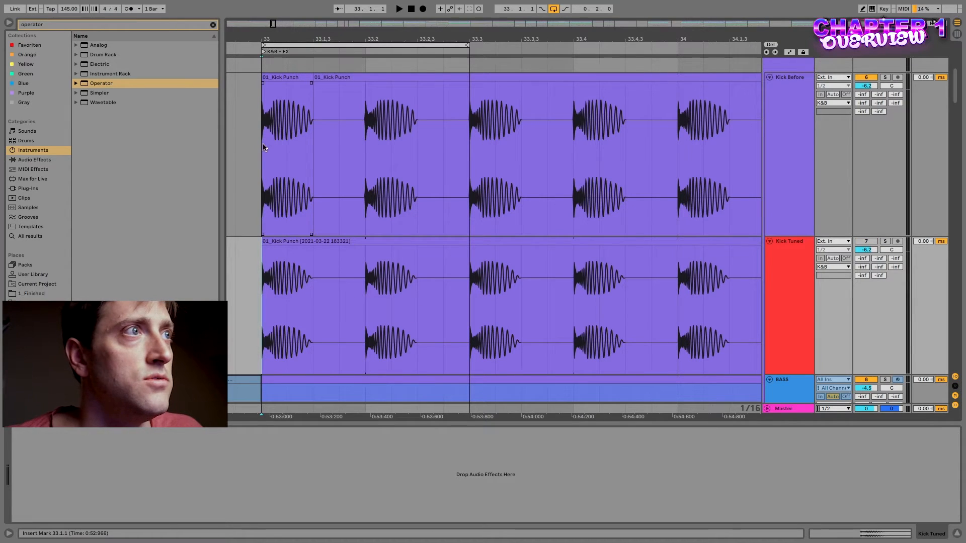
{"action": "scroll", "coordinate": [263, 146], "scroll_direction": "down", "scroll_amount": 1}
{"action": "key", "text": "space"}
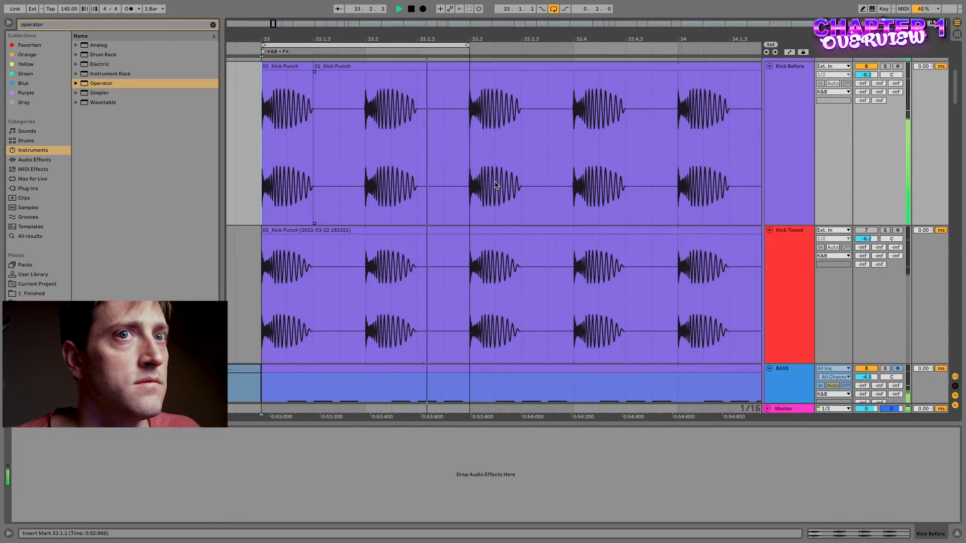
{"action": "key", "text": "space"}
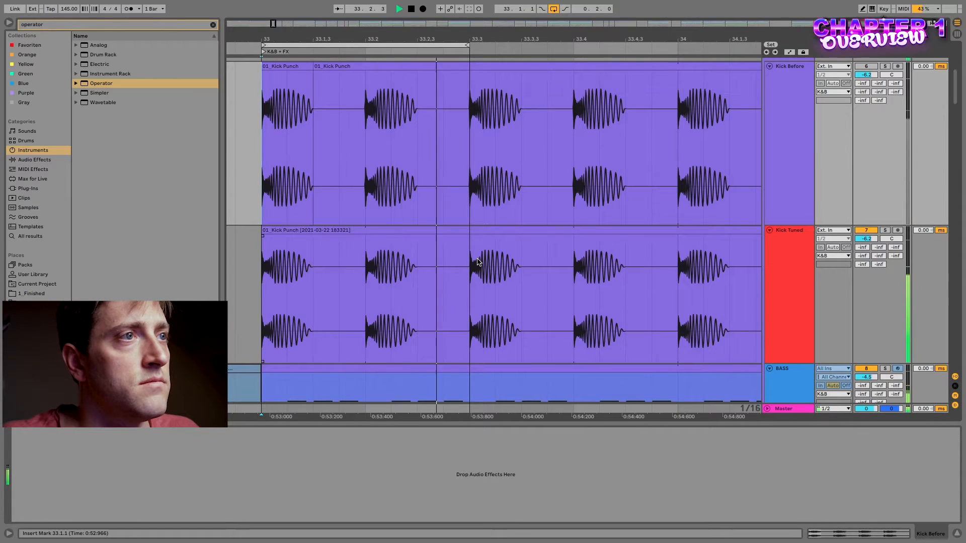
{"action": "key", "text": "space"}
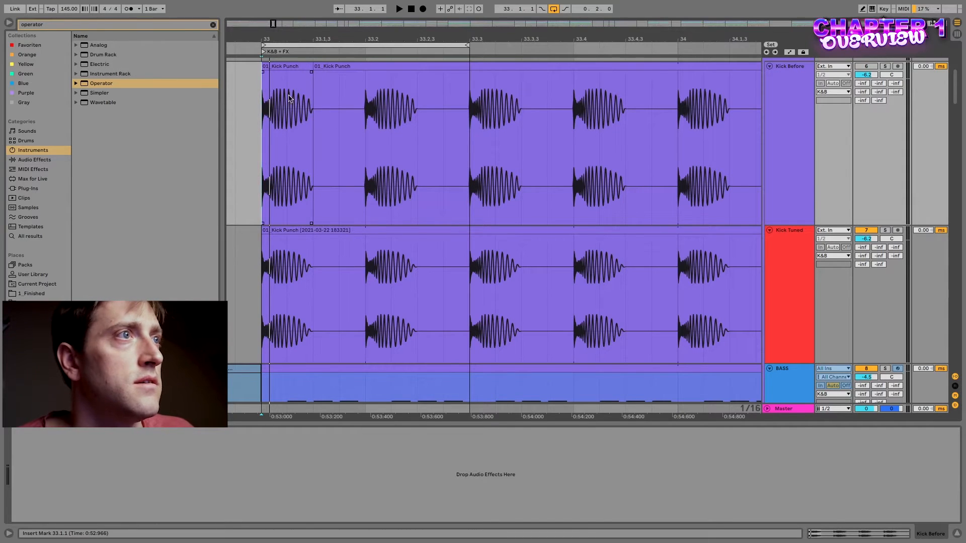
Place the insert marker at 33.1.2 in the first Kick Before clip and set the fixed grid to 1/16
{"action": "left_click", "coordinate": [301, 180]}
{"action": "scroll", "coordinate": [322, 287], "scroll_direction": "up", "scroll_amount": 2}
{"action": "scroll", "coordinate": [322, 287], "scroll_direction": "down", "scroll_amount": 2}
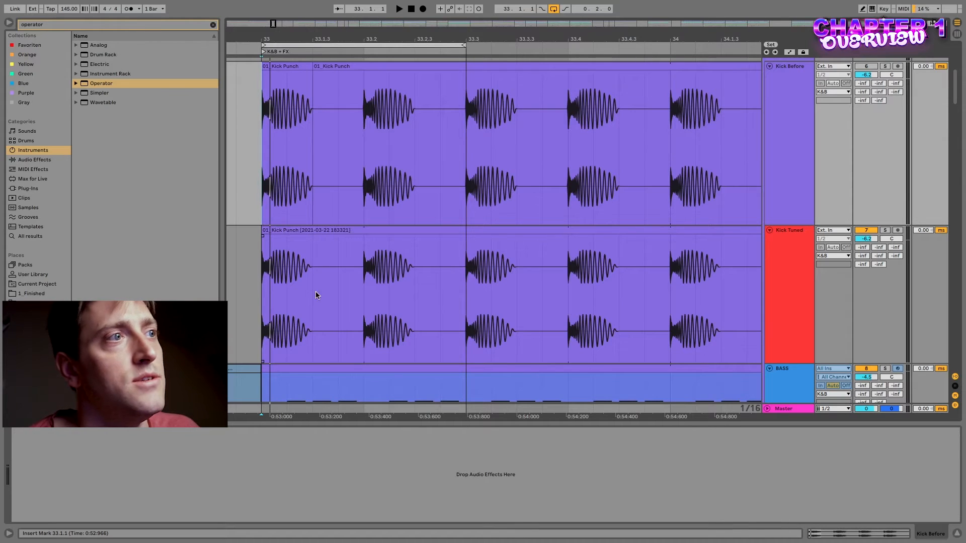
{"action": "key", "text": "z"}
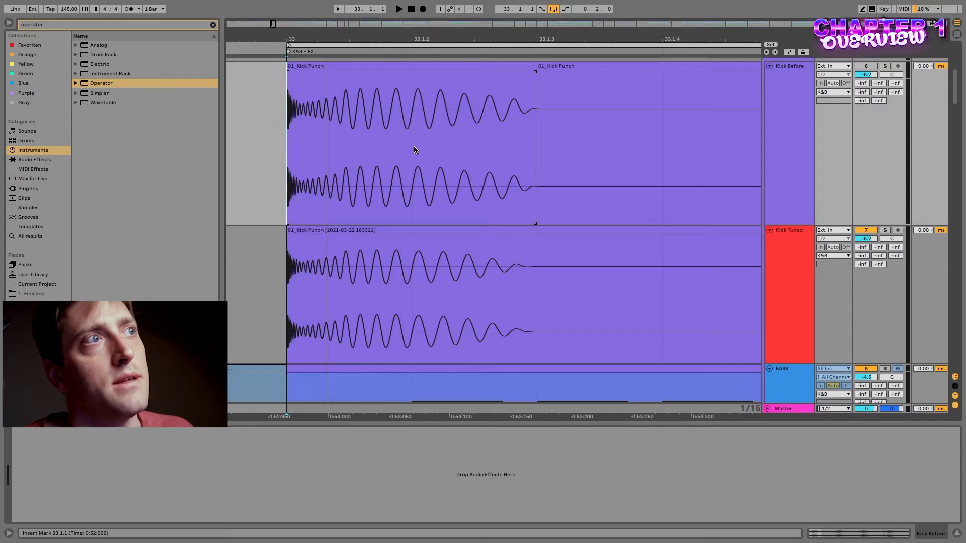
{"action": "left_click", "coordinate": [412, 151]}
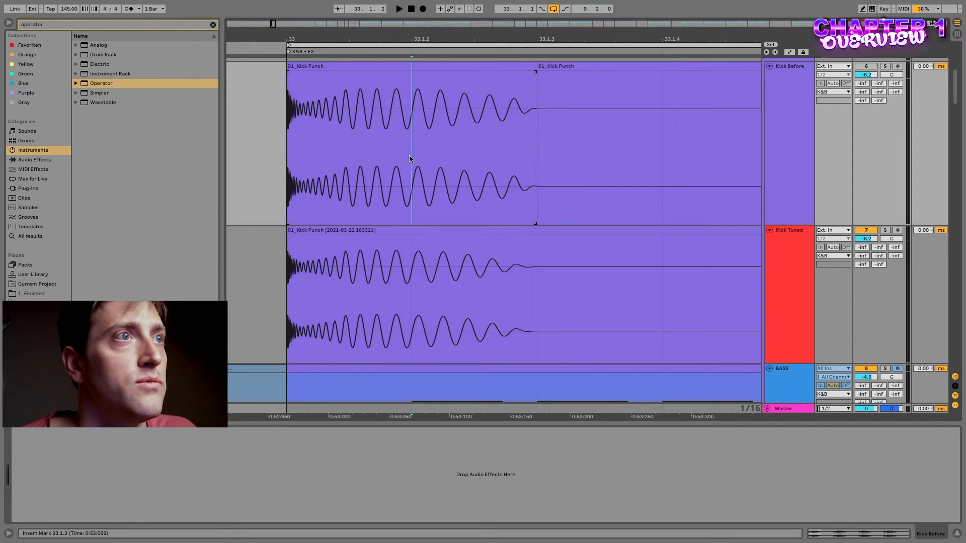
{"action": "right_click", "coordinate": [367, 147]}
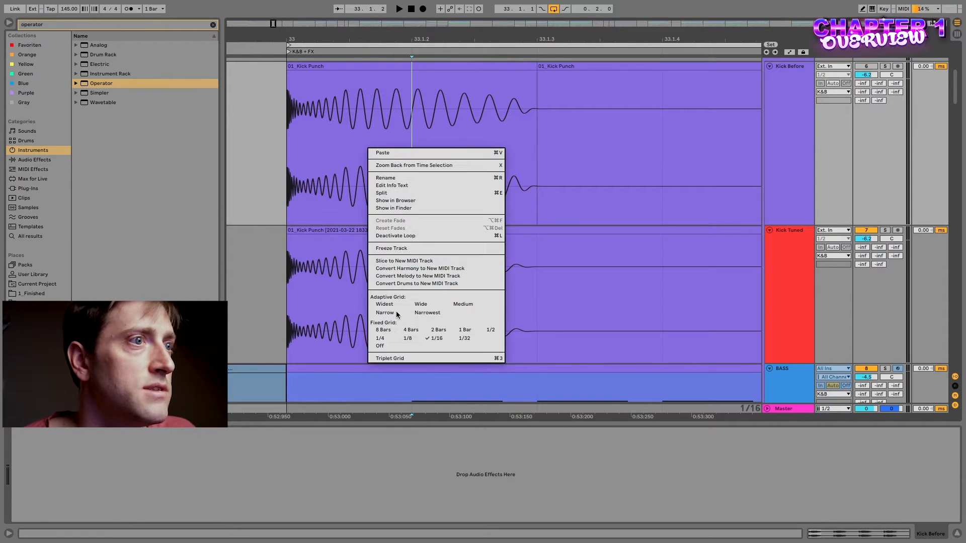
{"action": "left_click", "coordinate": [437, 338]}
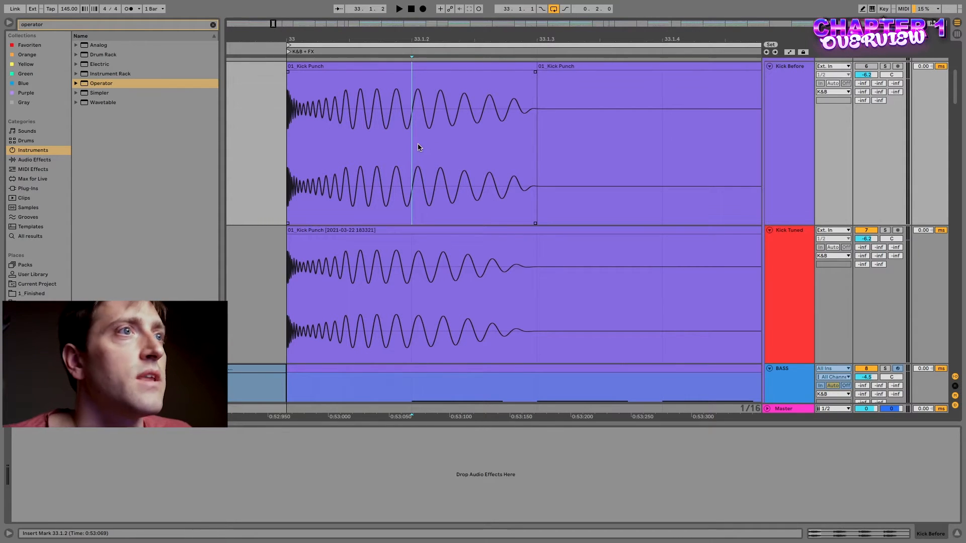
Highlight the kick tail from 33.1.2 to 33.1.3 and the silent gap from 33.1.4 to 33.2.1 on Kick Before
{"action": "left_click_drag", "start_coordinate": [416, 148], "coordinate": [521, 150]}
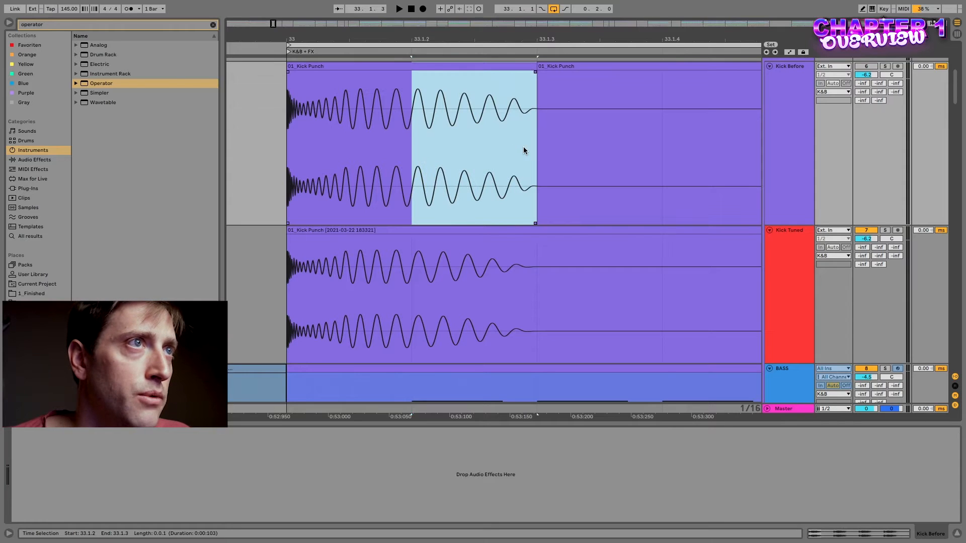
{"action": "left_click", "coordinate": [421, 141]}
{"action": "left_click_drag", "start_coordinate": [462, 142], "coordinate": [533, 144]}
{"action": "scroll", "coordinate": [476, 135], "scroll_direction": "down", "scroll_amount": 3}
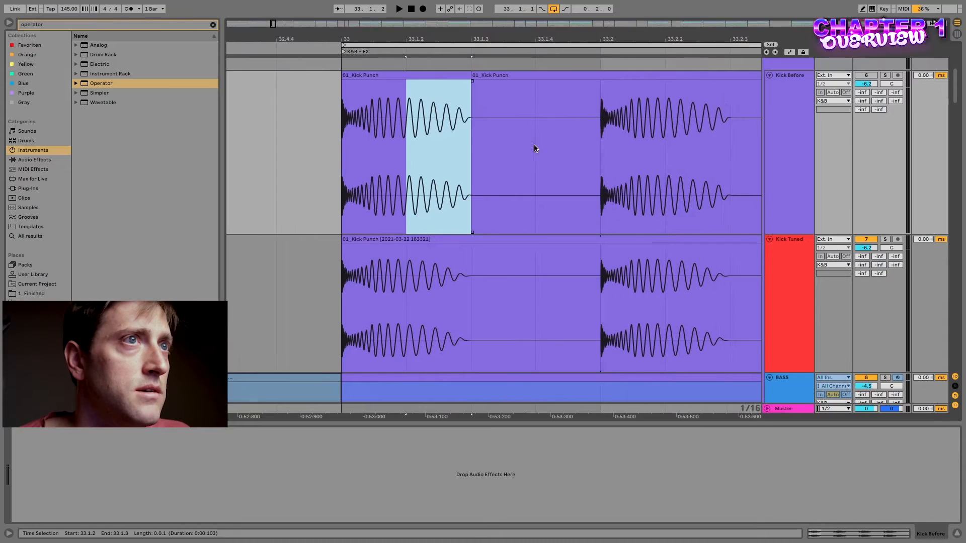
{"action": "left_click", "coordinate": [471, 118]}
{"action": "left_click_drag", "start_coordinate": [540, 102], "coordinate": [572, 102]}
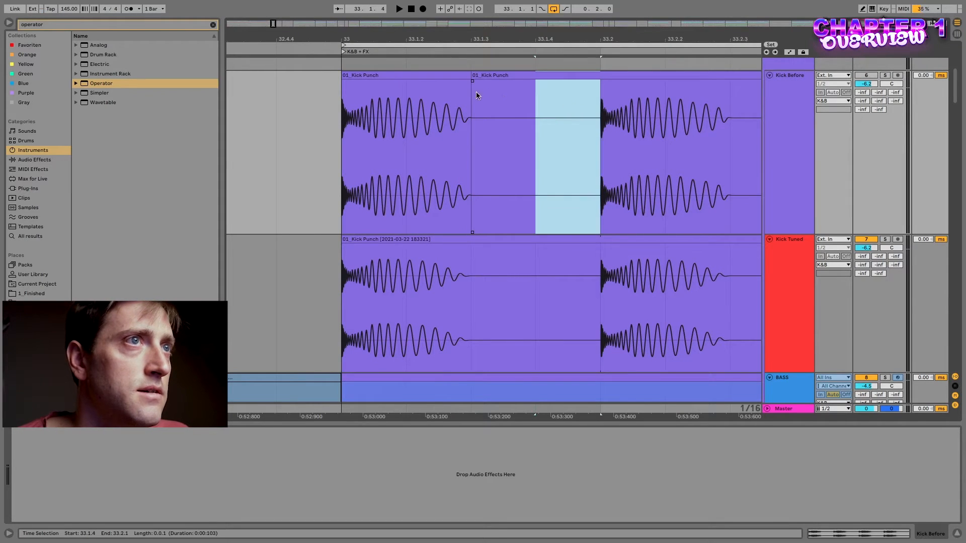
Compare the kick's first sixteenth from 33.1.1 to 33.1.2 with its second from 33.1.2 to 33.1.3 by selecting each range on Kick Before
{"action": "key", "text": "Left"}
{"action": "key", "text": "Left"}
{"action": "left_click_drag", "start_coordinate": [351, 104], "coordinate": [452, 105]}
{"action": "left_click_drag", "start_coordinate": [405, 148], "coordinate": [467, 154]}
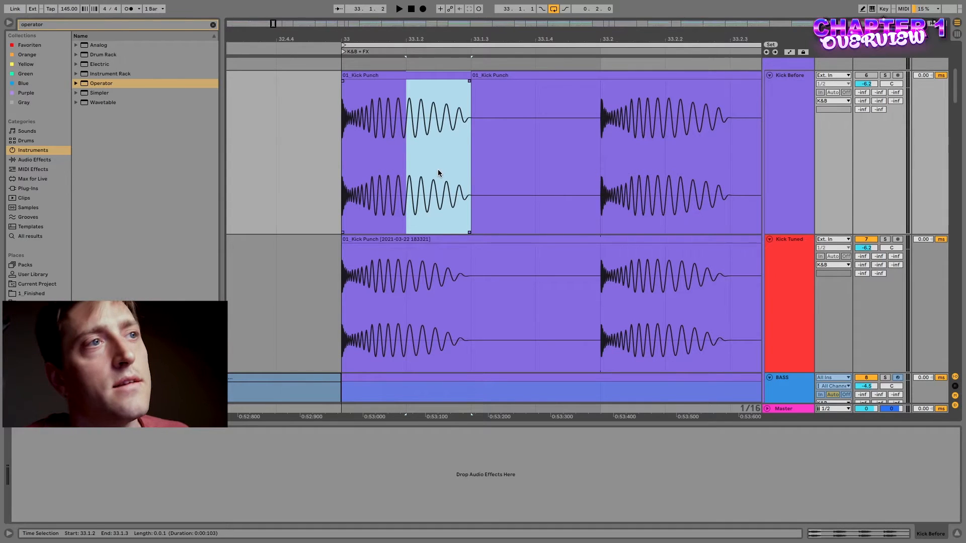
{"action": "left_click_drag", "start_coordinate": [402, 159], "coordinate": [366, 157]}
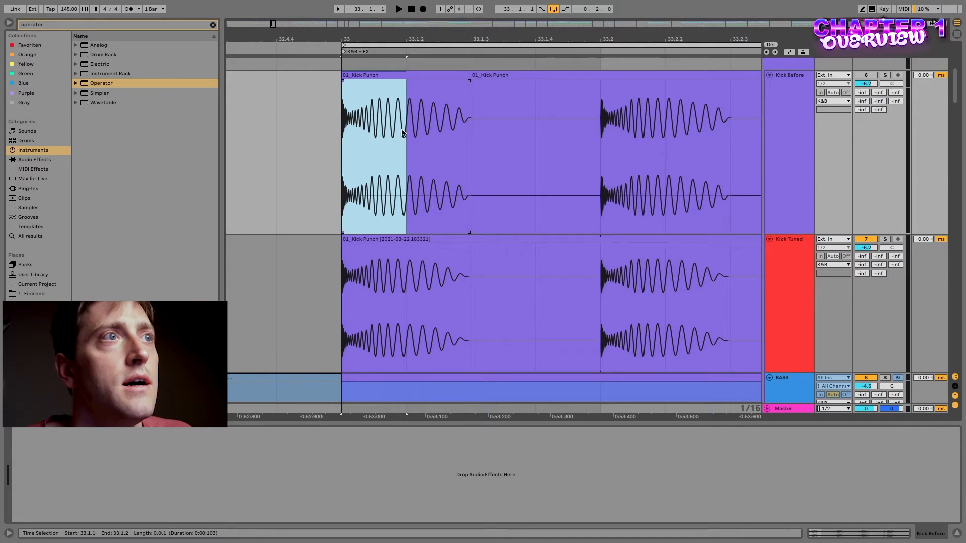
{"action": "left_click", "coordinate": [415, 116]}
{"action": "left_click_drag", "start_coordinate": [411, 94], "coordinate": [471, 95]}
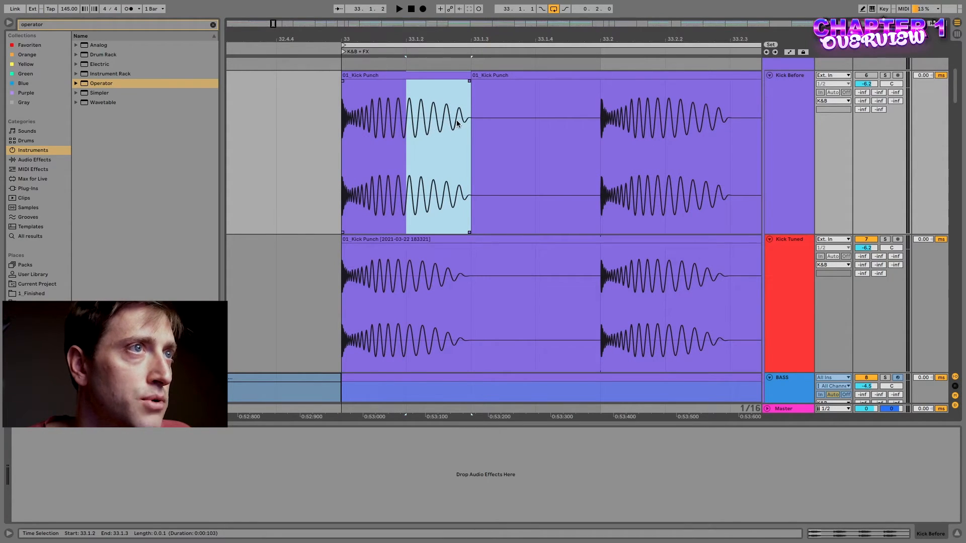
{"action": "left_click", "coordinate": [405, 93]}
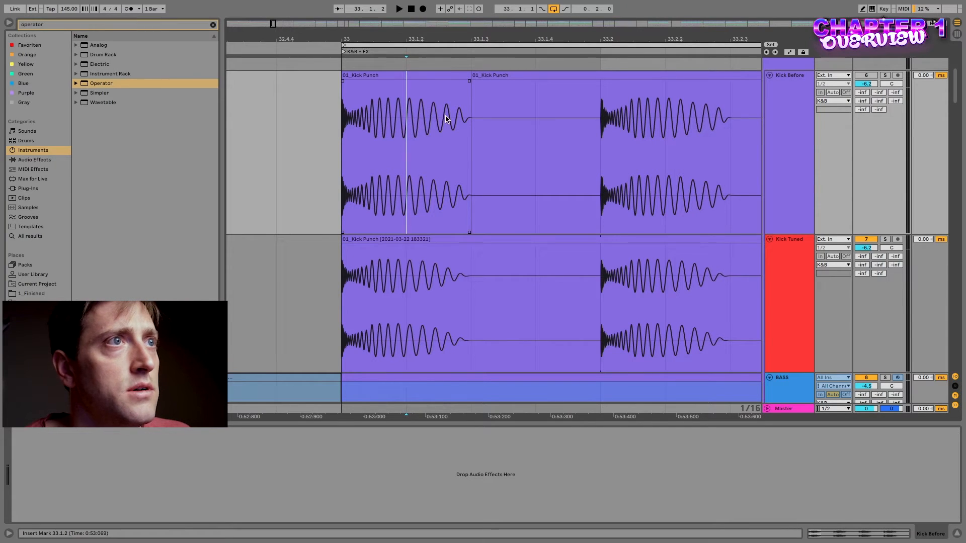
{"action": "left_click_drag", "start_coordinate": [466, 123], "coordinate": [424, 121]}
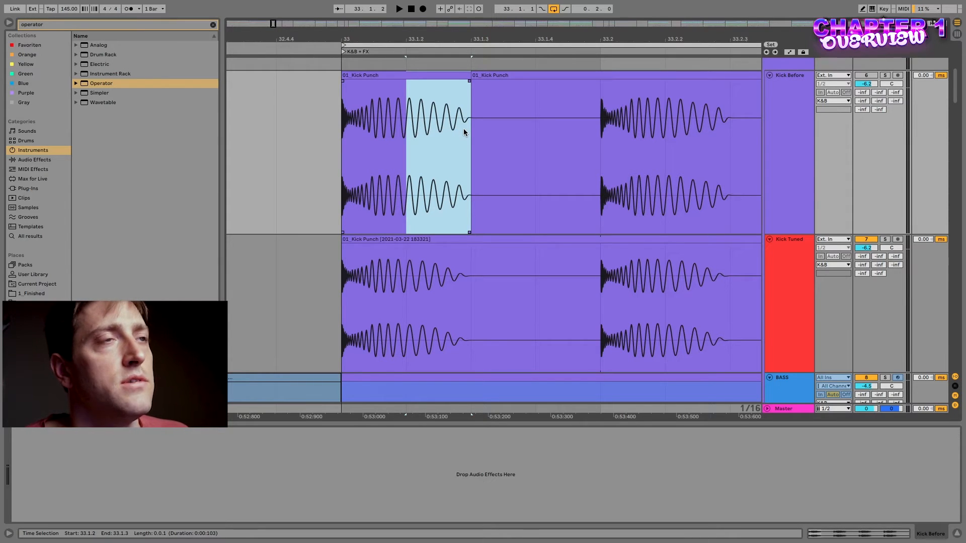
{"action": "scroll", "coordinate": [461, 128], "scroll_direction": "right", "scroll_amount": 1}
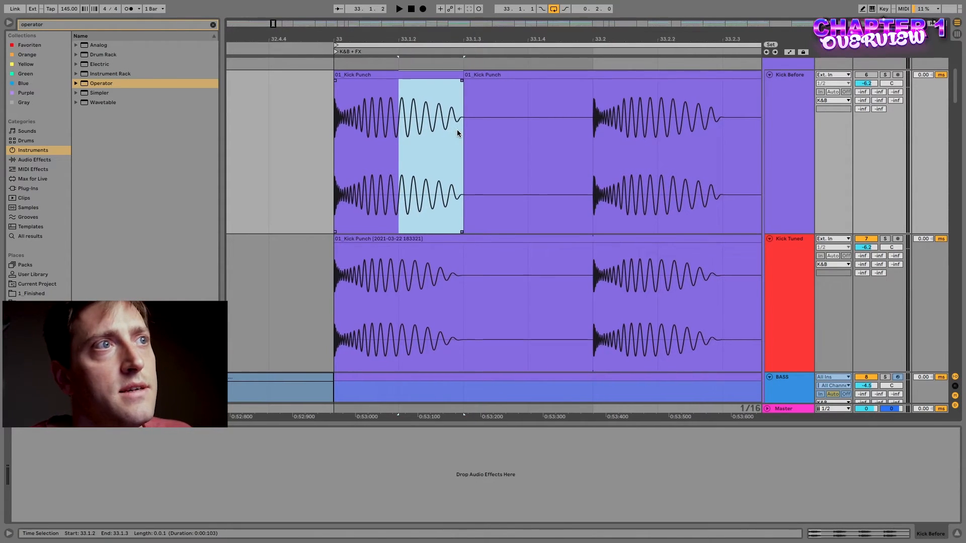
Insert a MIDI track below Kick Before and load Operator on it with the filter switched off
{"action": "left_click", "coordinate": [784, 92]}
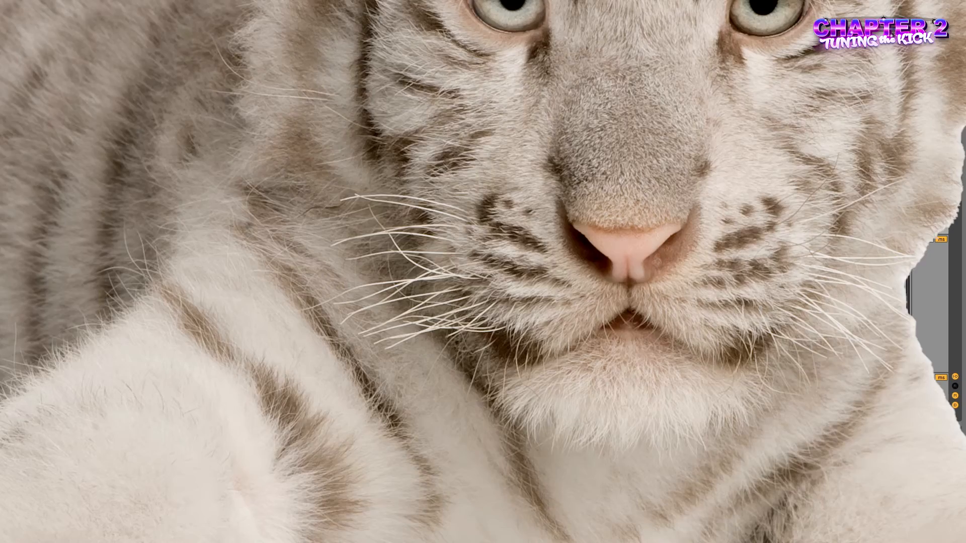
{"action": "key", "text": "super+shift+t"}
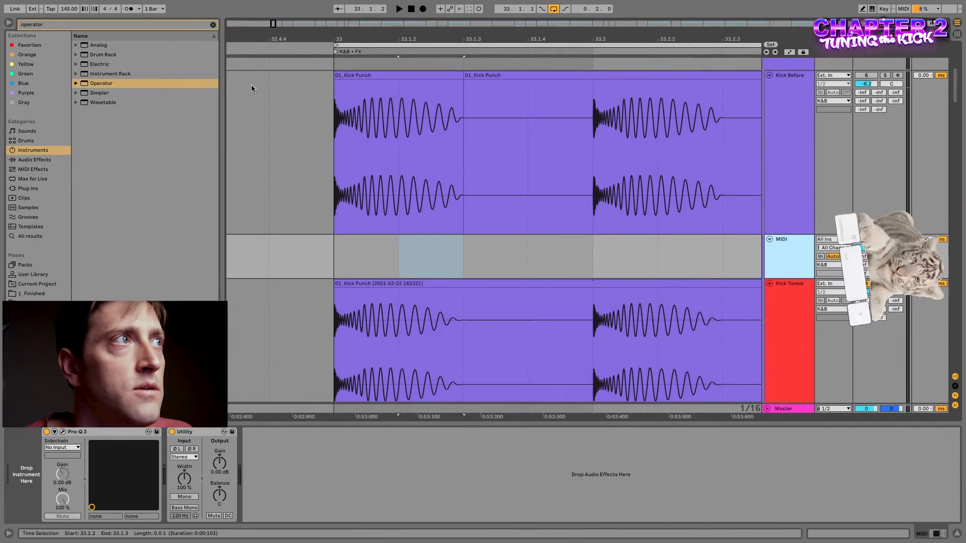
{"action": "left_click_drag", "start_coordinate": [113, 83], "coordinate": [788, 252]}
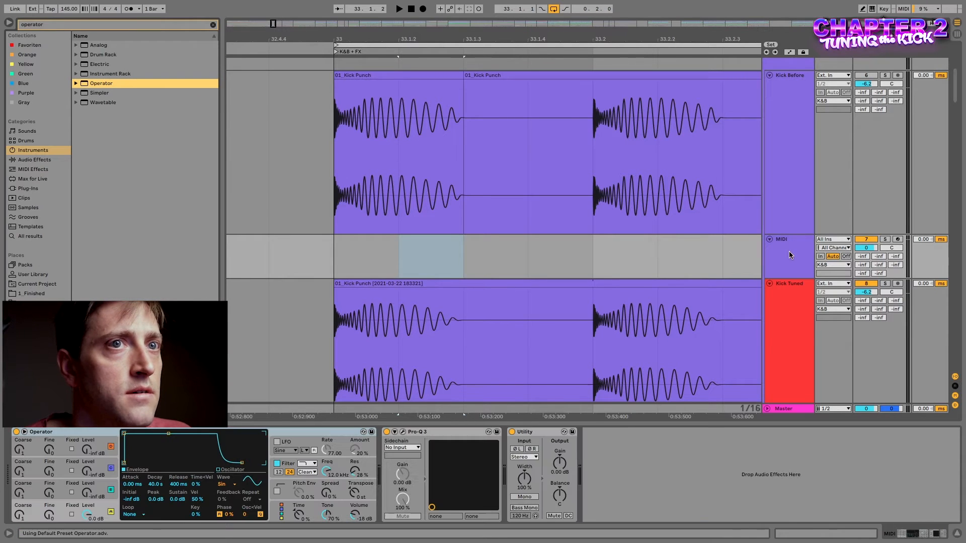
{"action": "left_click", "coordinate": [277, 464]}
Create an empty MIDI clip from 33.1.1 to 33.2.1 on the new MIDI track
{"action": "left_click", "coordinate": [343, 246]}
{"action": "left_click_drag", "start_coordinate": [341, 246], "coordinate": [543, 253]}
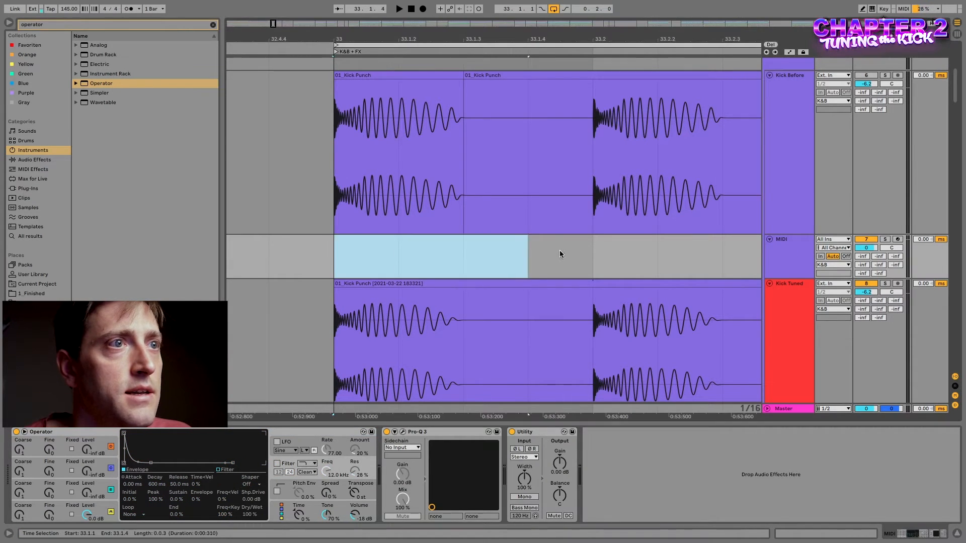
{"action": "key", "text": "ctrl+shift+m"}
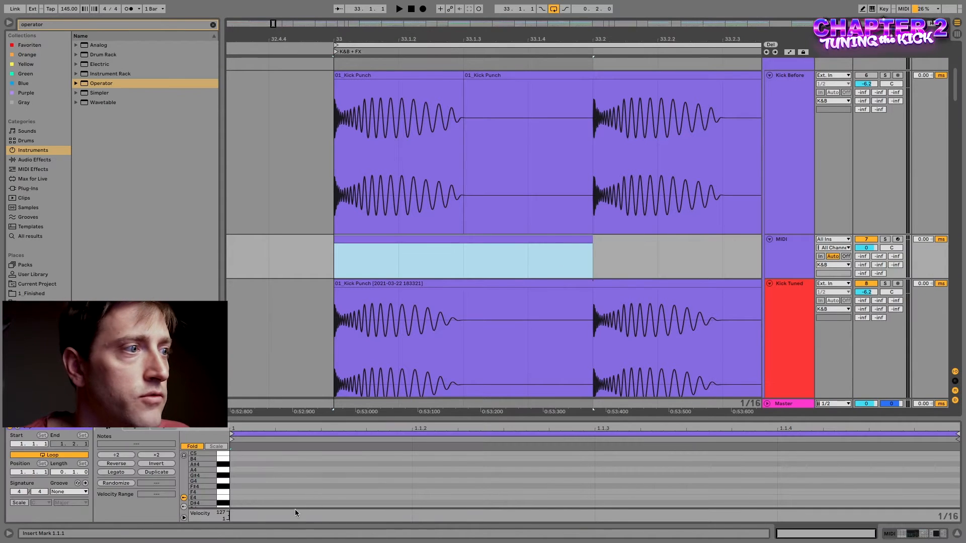
Fill the new MIDI clip with a single G0 note spanning its full length and fold the note view
{"action": "double_click", "coordinate": [234, 478]}
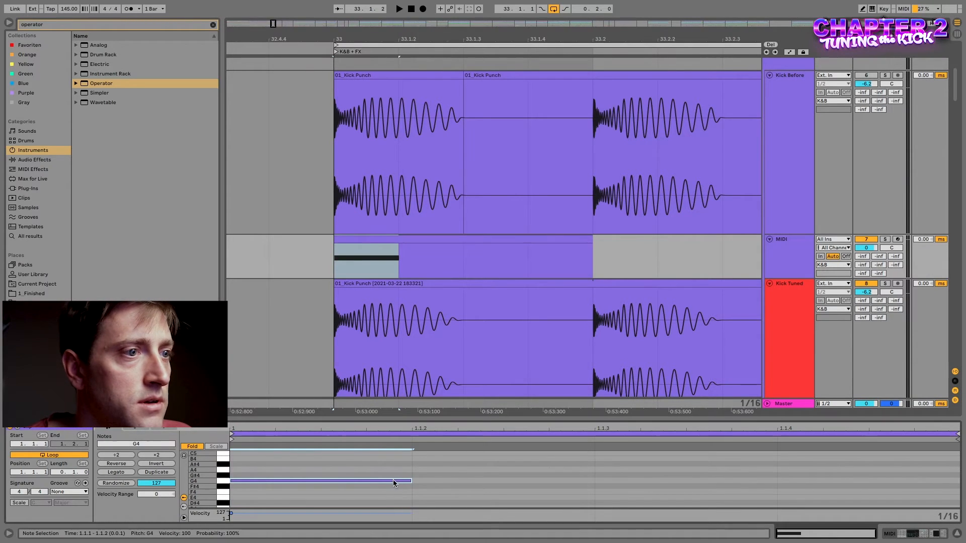
{"action": "left_click_drag", "start_coordinate": [409, 480], "coordinate": [959, 481]}
{"action": "left_click", "coordinate": [585, 469]}
{"action": "key", "text": "ctrl+a"}
{"action": "key", "text": "shift+Down"}
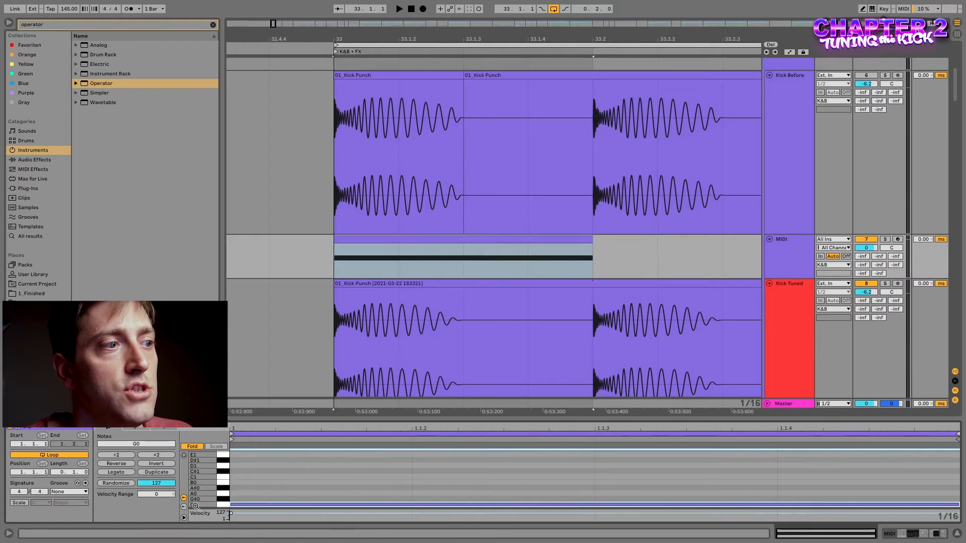
{"action": "left_click", "coordinate": [192, 447]}
{"action": "left_click", "coordinate": [360, 261]}
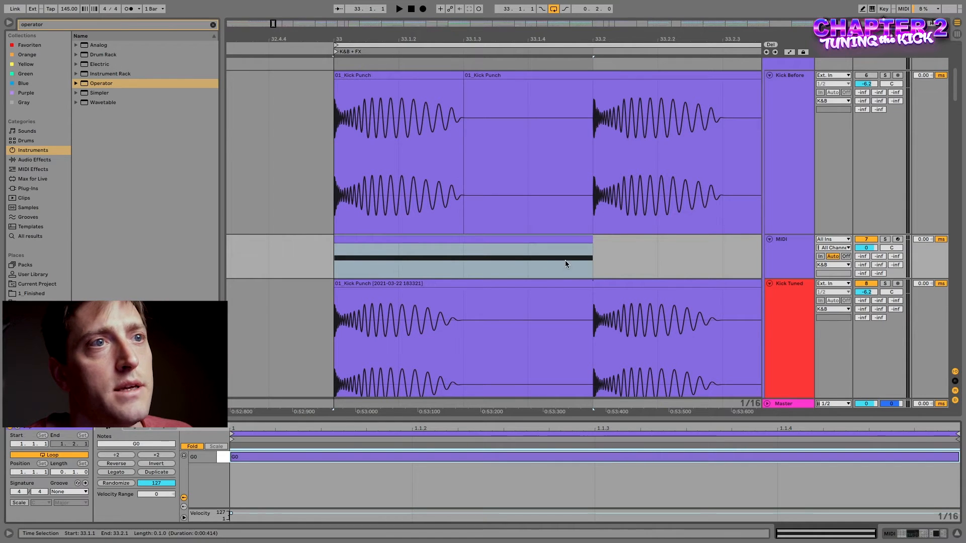
Solo the MIDI track, enlarge its height and play the G0 note from 33.1.1
{"action": "left_click", "coordinate": [884, 240]}
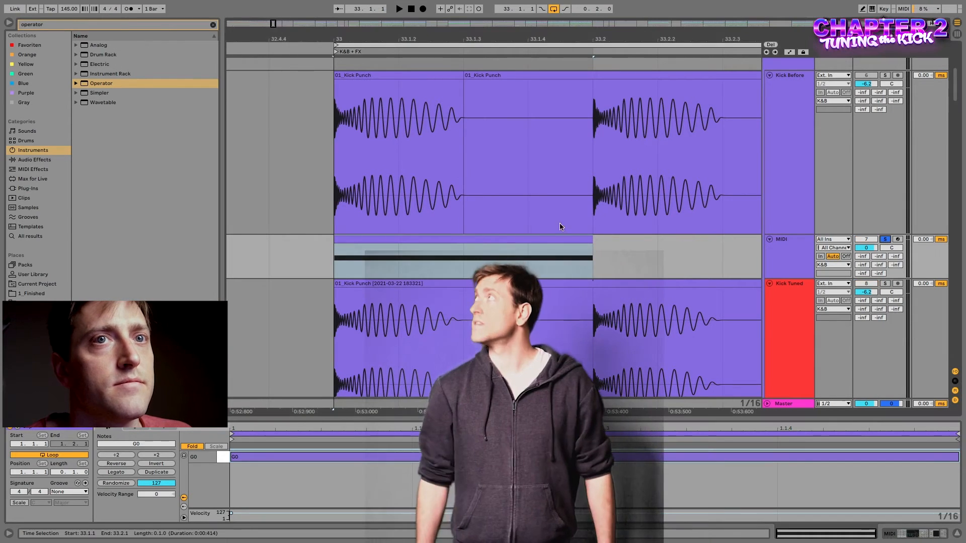
{"action": "left_click", "coordinate": [423, 238]}
{"action": "scroll", "coordinate": [430, 259], "scroll_direction": "up", "scroll_amount": 5}
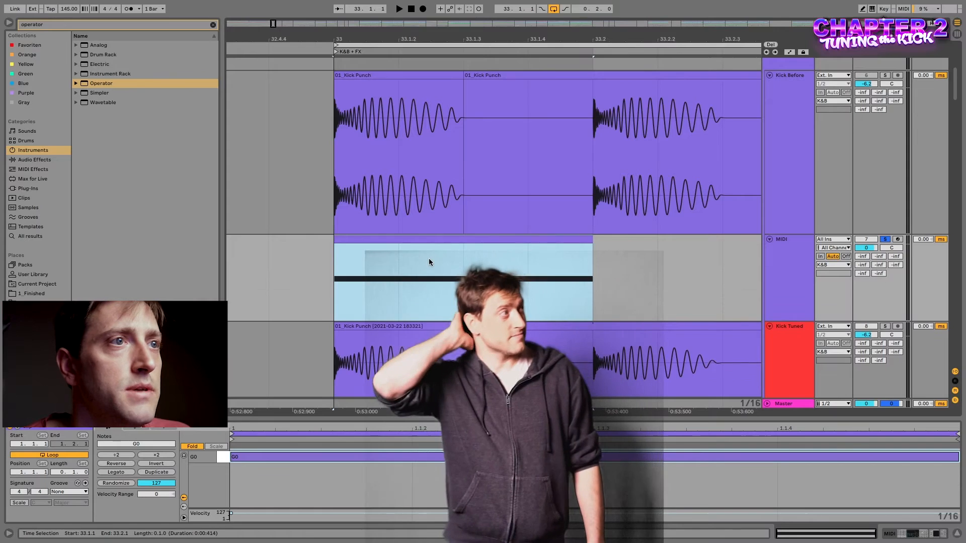
{"action": "left_click", "coordinate": [336, 257]}
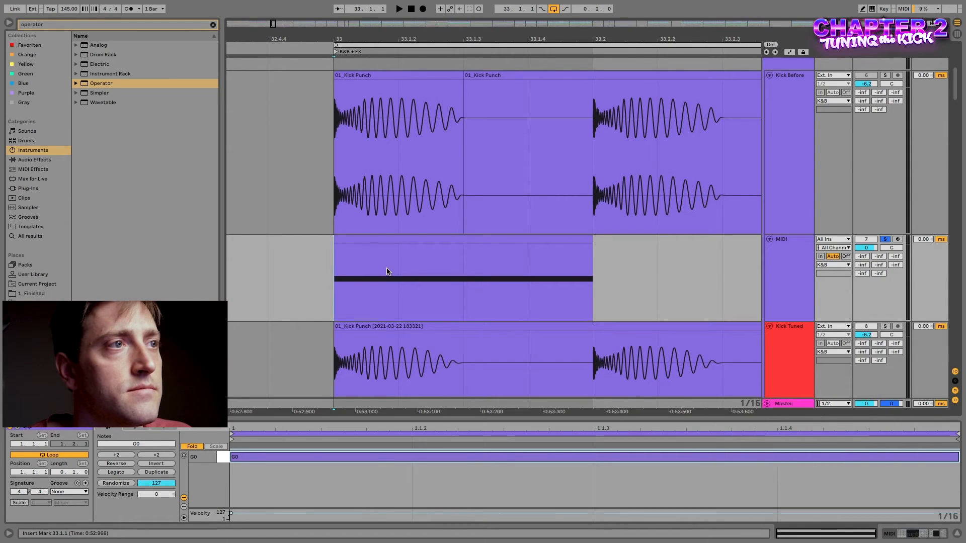
{"action": "key", "text": "space"}
{"action": "key", "text": "space"}
{"action": "left_click", "coordinate": [458, 274]}
Freeze and flatten the MIDI track into audio, and select the rendered sine clip from 33.1.1 to 33.2.1
{"action": "left_click", "coordinate": [785, 248]}
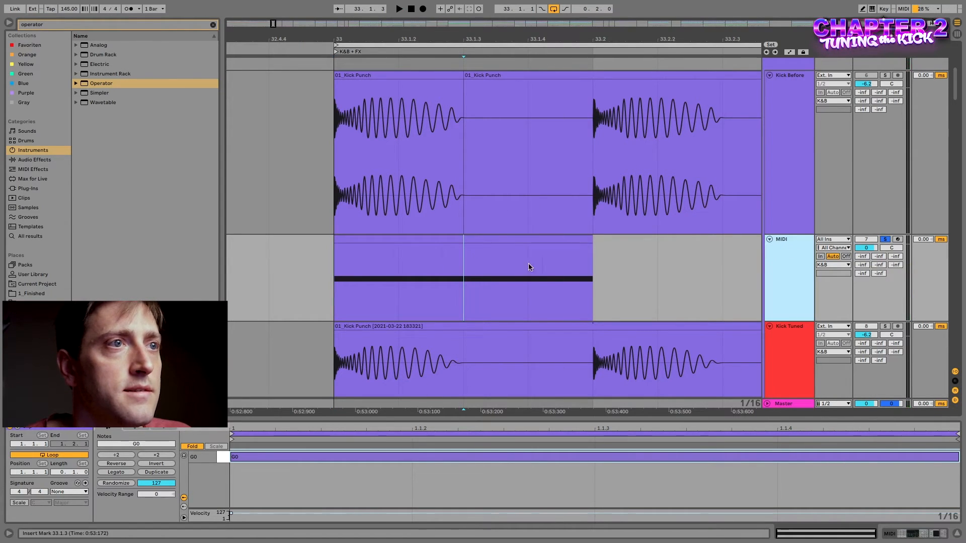
{"action": "right_click", "coordinate": [790, 261]}
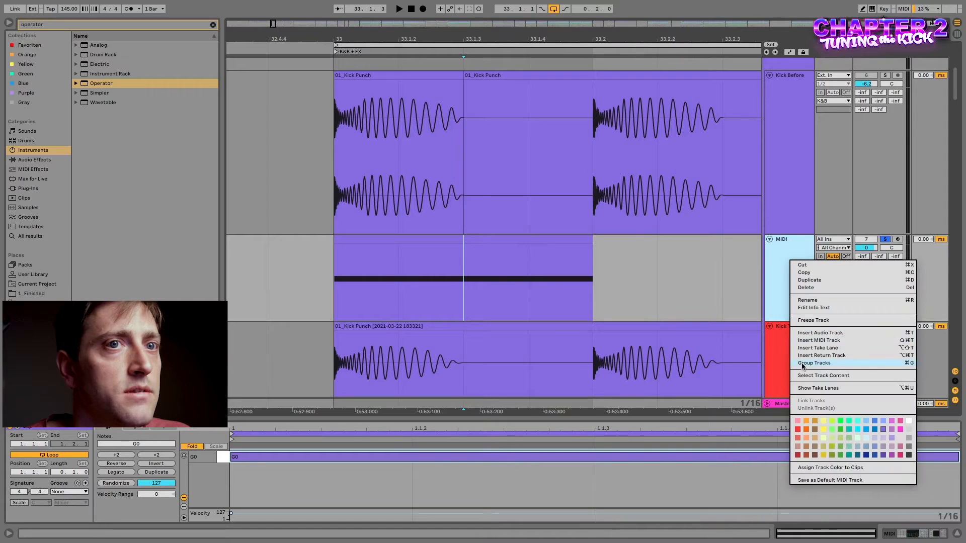
{"action": "left_click", "coordinate": [814, 320]}
{"action": "right_click", "coordinate": [797, 278]}
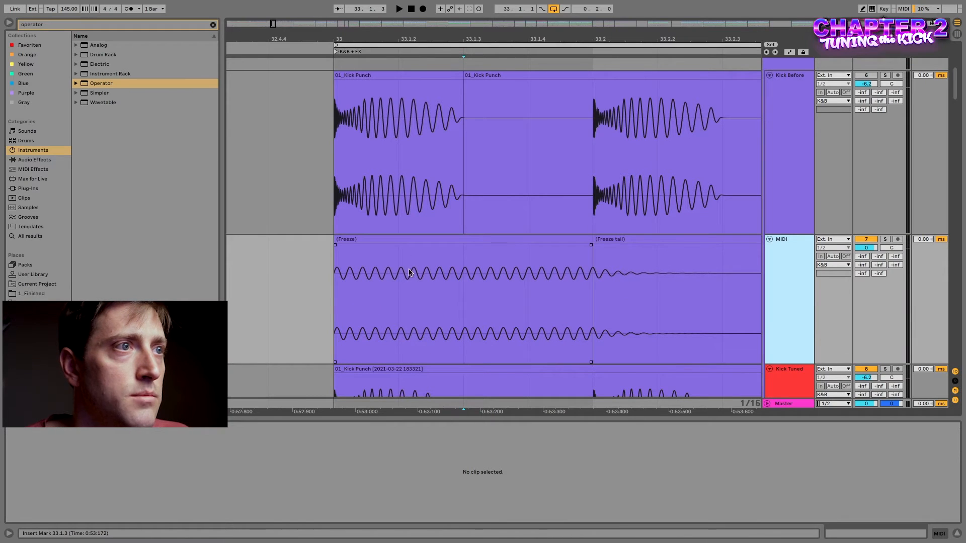
{"action": "scroll", "coordinate": [419, 311], "scroll_direction": "up", "scroll_amount": 2}
{"action": "left_click", "coordinate": [408, 315]}
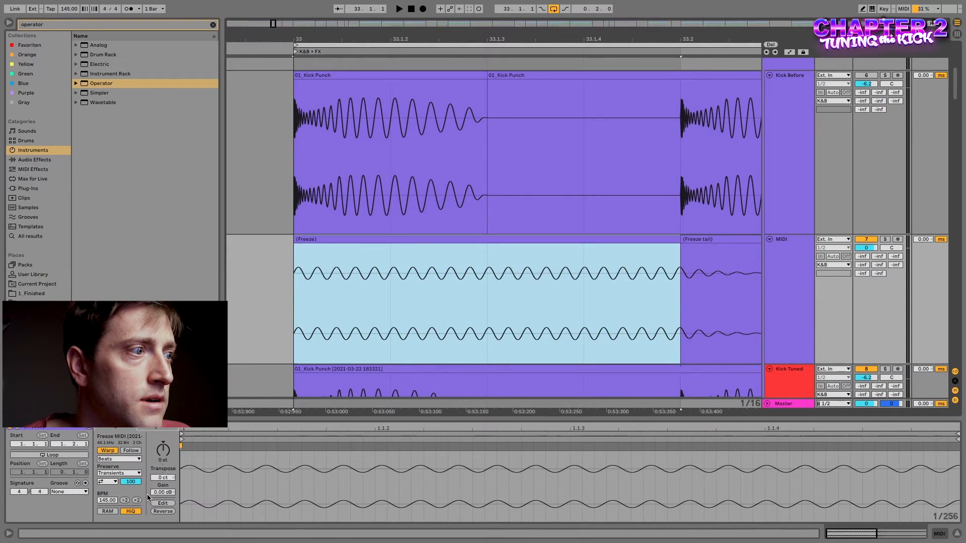
Raise the rendered sine clip's gain to 11.0 dB for comparing its waveform with the kick around 33.1.2
{"action": "left_click_drag", "start_coordinate": [162, 493], "coordinate": [162, 467]}
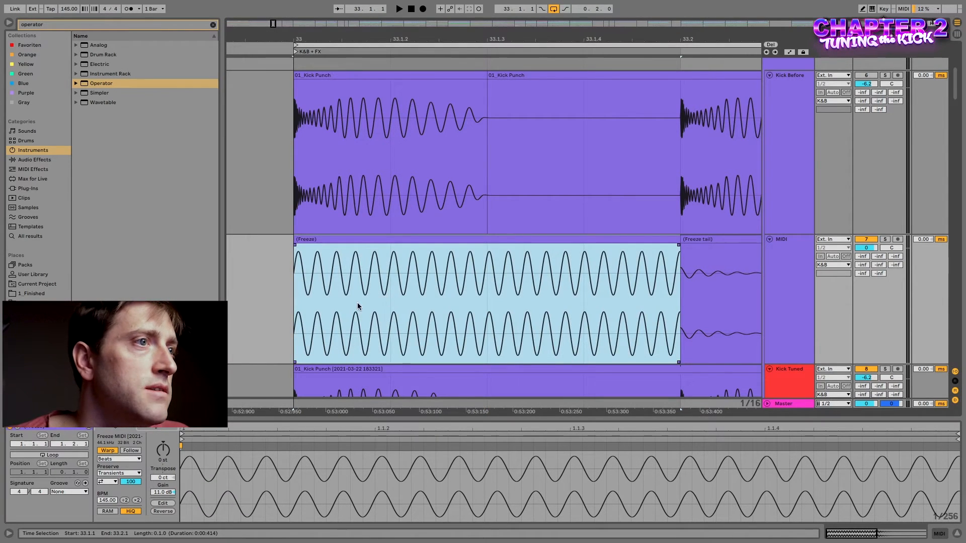
{"action": "left_click", "coordinate": [390, 301]}
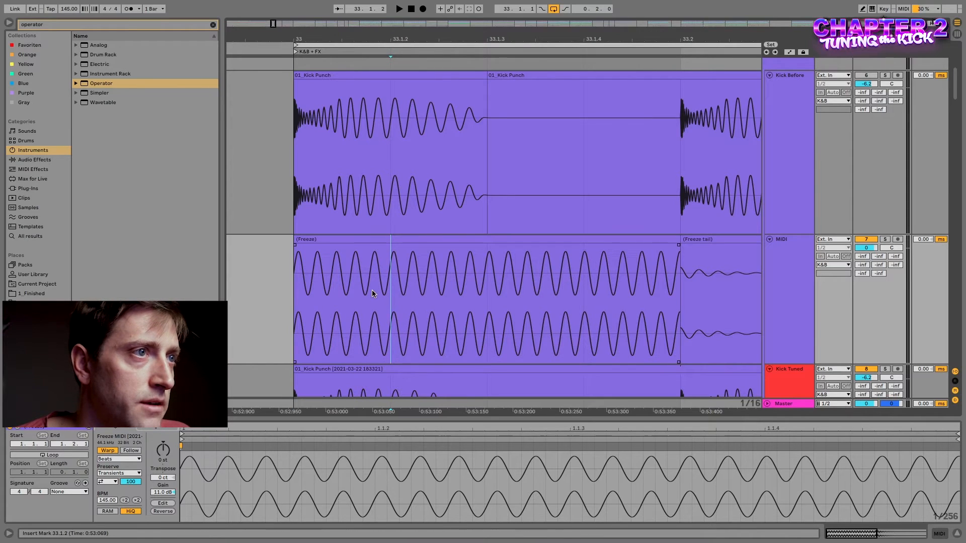
{"action": "scroll", "coordinate": [372, 291], "scroll_direction": "up", "scroll_amount": 2}
{"action": "scroll", "coordinate": [371, 291], "scroll_direction": "up", "scroll_amount": 2}
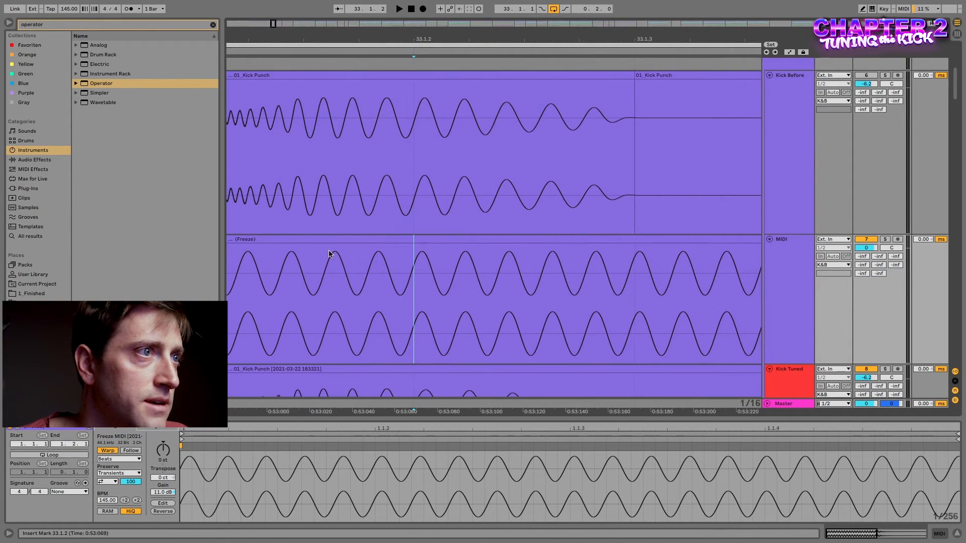
Slide the sine clip slightly earlier than 33.1.1 to compare its peaks with the kick's peaks after 33.1.2
{"action": "left_click_drag", "start_coordinate": [428, 276], "coordinate": [459, 268]}
{"action": "left_click_drag", "start_coordinate": [419, 235], "coordinate": [414, 241]}
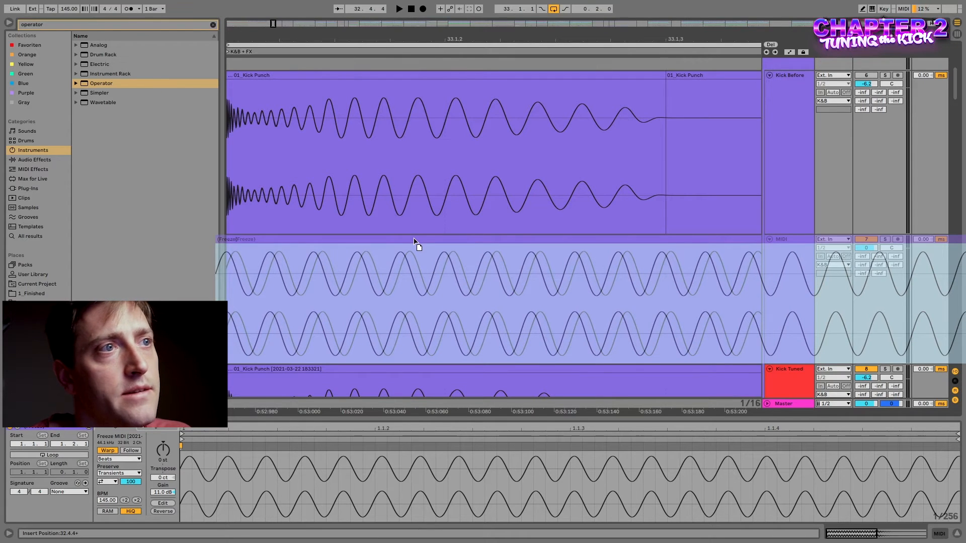
{"action": "left_click_drag", "start_coordinate": [414, 240], "coordinate": [425, 241]}
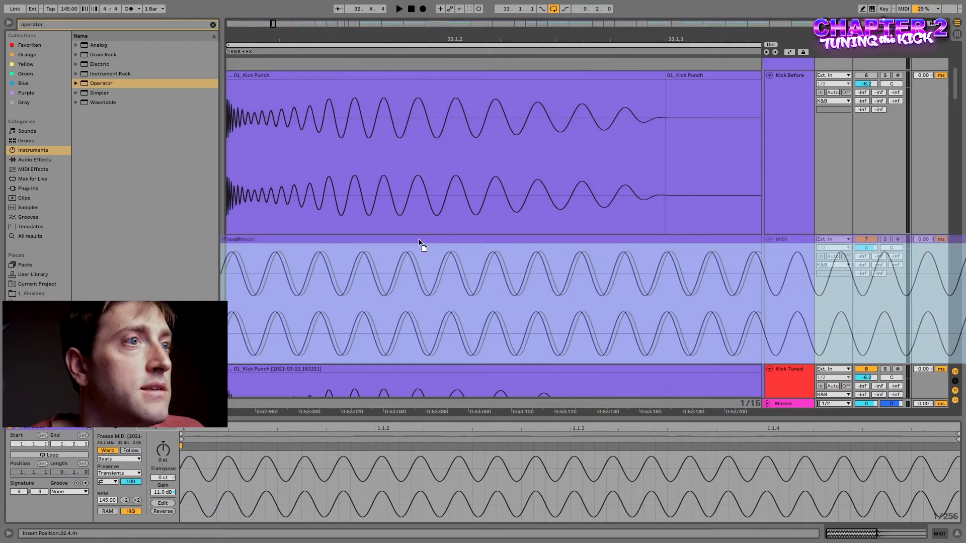
{"action": "mouse_move", "coordinate": [419, 241]}
{"action": "left_mouse_down"}
{"action": "mouse_move", "coordinate": [433, 242]}
{"action": "mouse_move", "coordinate": [417, 243]}
{"action": "left_mouse_up"}
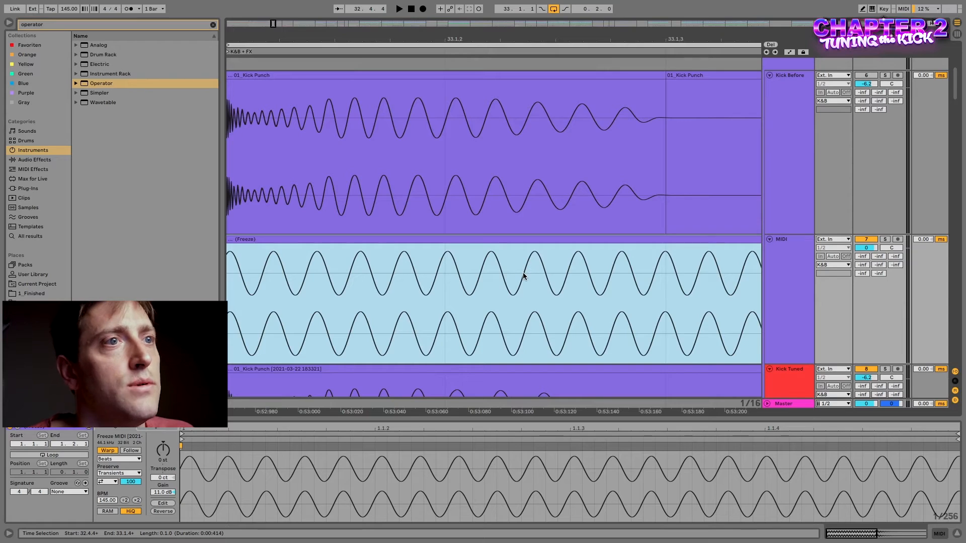
Move the sine clip later on the MIDI track so that it starts at 33.1.3
{"action": "scroll", "coordinate": [448, 271], "scroll_direction": "down", "scroll_amount": 2}
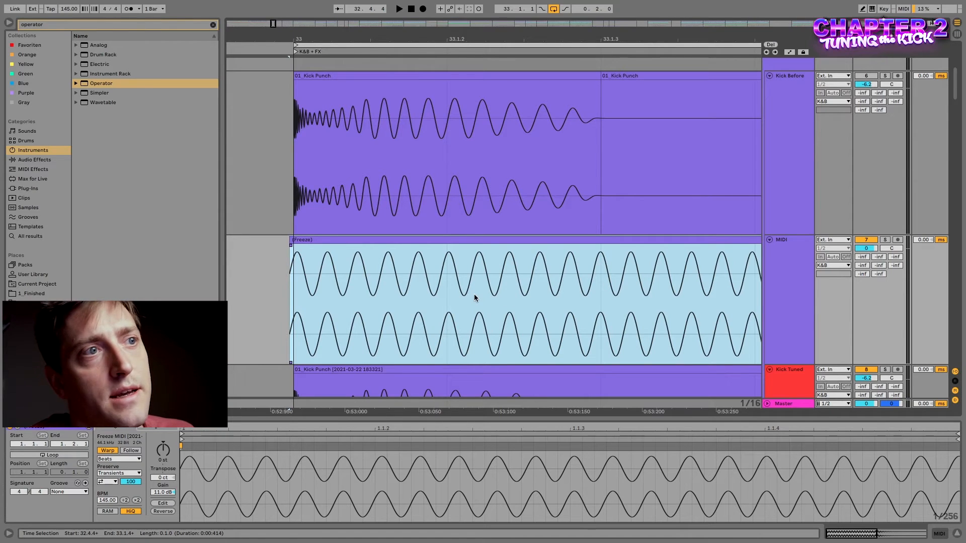
{"action": "scroll", "coordinate": [447, 292], "scroll_direction": "down", "scroll_amount": 3}
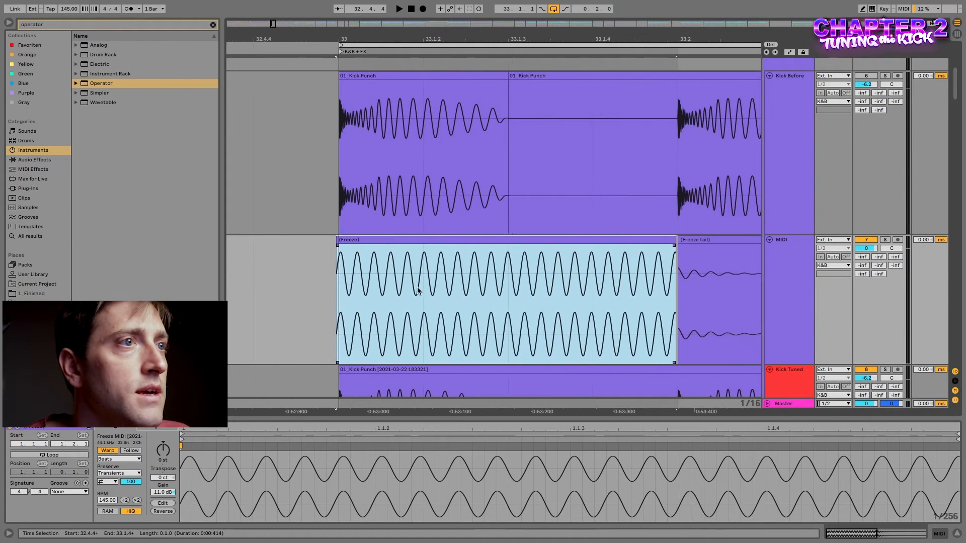
{"action": "scroll", "coordinate": [409, 252], "scroll_direction": "right", "scroll_amount": 1}
{"action": "left_click_drag", "start_coordinate": [396, 242], "coordinate": [473, 202]}
Copy the kick clip into the MIDI track at 33.1.1 and move the sine clip to 33.1.2, replacing the kick's tail
{"action": "left_click", "coordinate": [390, 171]}
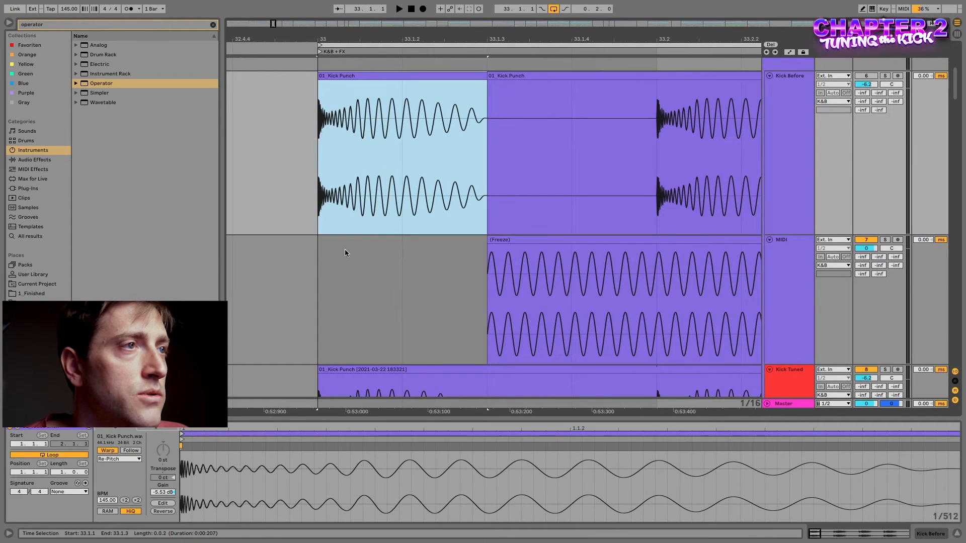
{"action": "key", "text": "ctrl+c"}
{"action": "left_click", "coordinate": [321, 245]}
{"action": "key", "text": "ctrl+v"}
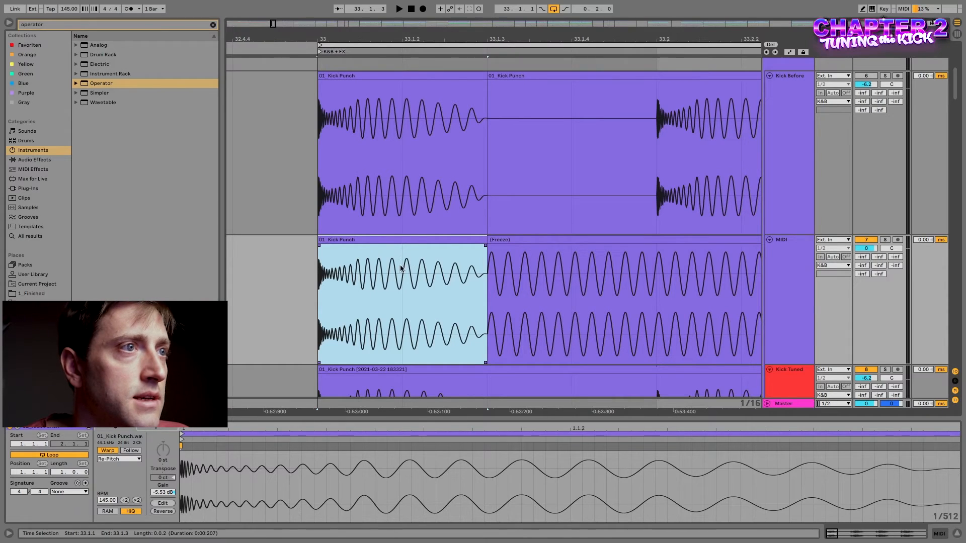
{"action": "left_click", "coordinate": [583, 241]}
{"action": "left_click_drag", "start_coordinate": [588, 240], "coordinate": [475, 263]}
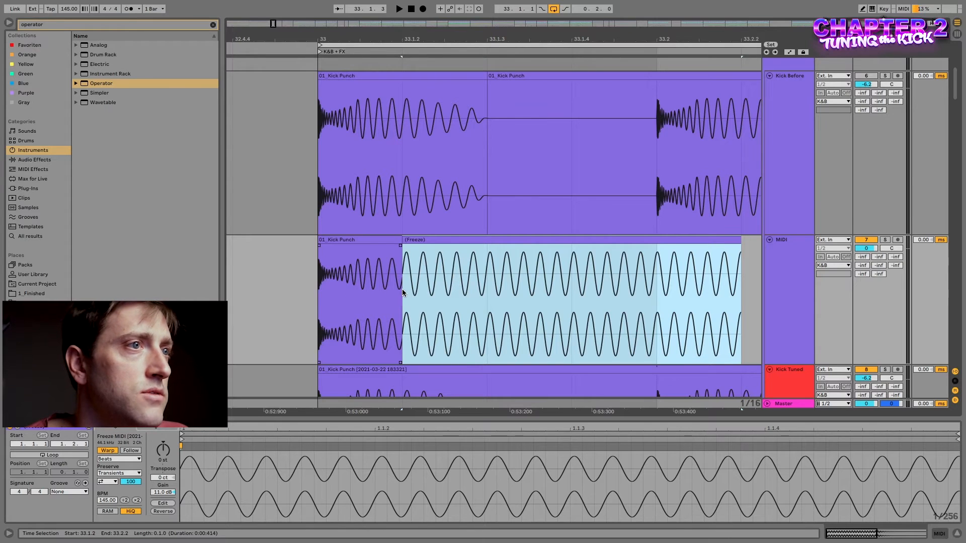
Examine how the kick and sine waveforms meet at 33.1.2 relative to the zero line
{"action": "scroll", "coordinate": [403, 291], "scroll_direction": "up", "scroll_amount": 10}
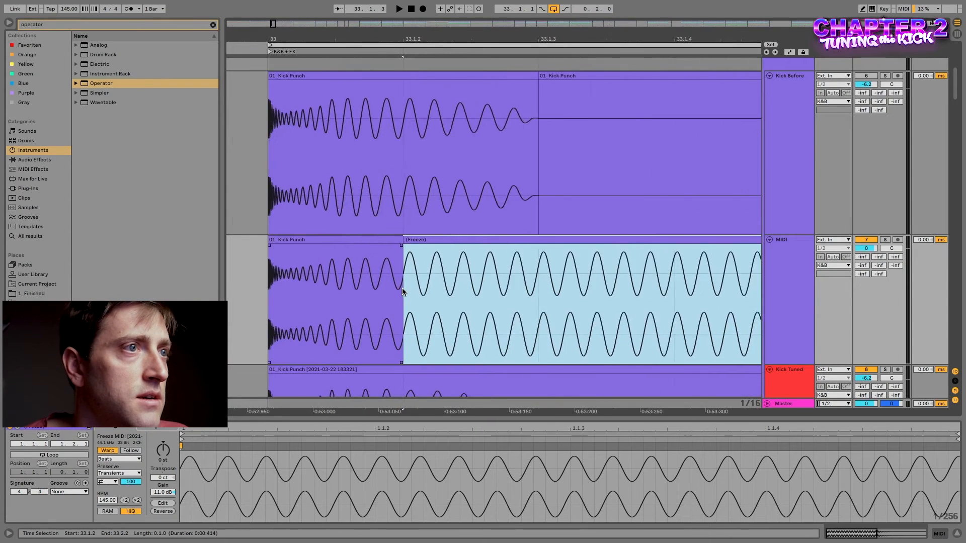
{"action": "scroll", "coordinate": [401, 287], "scroll_direction": "up", "scroll_amount": 3}
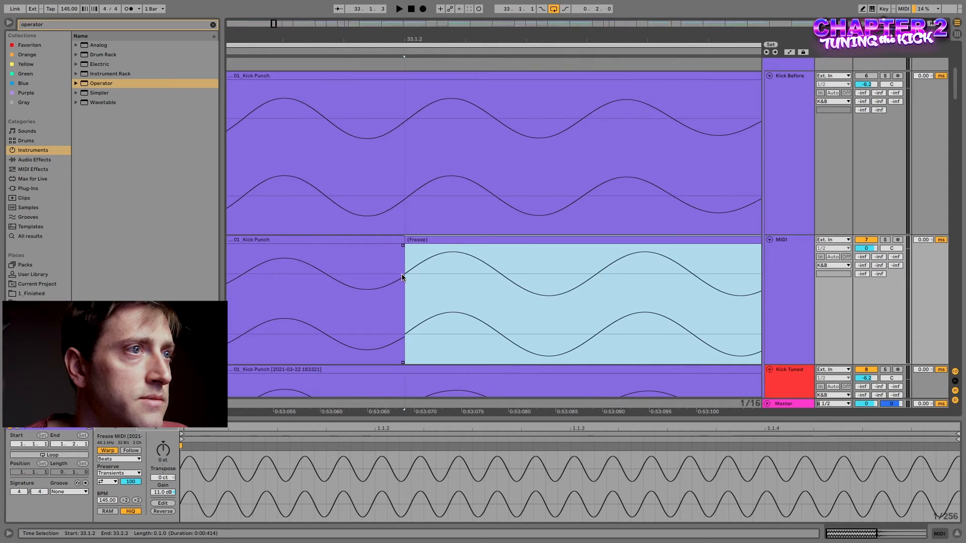
{"action": "scroll", "coordinate": [404, 277], "scroll_direction": "up", "scroll_amount": 5}
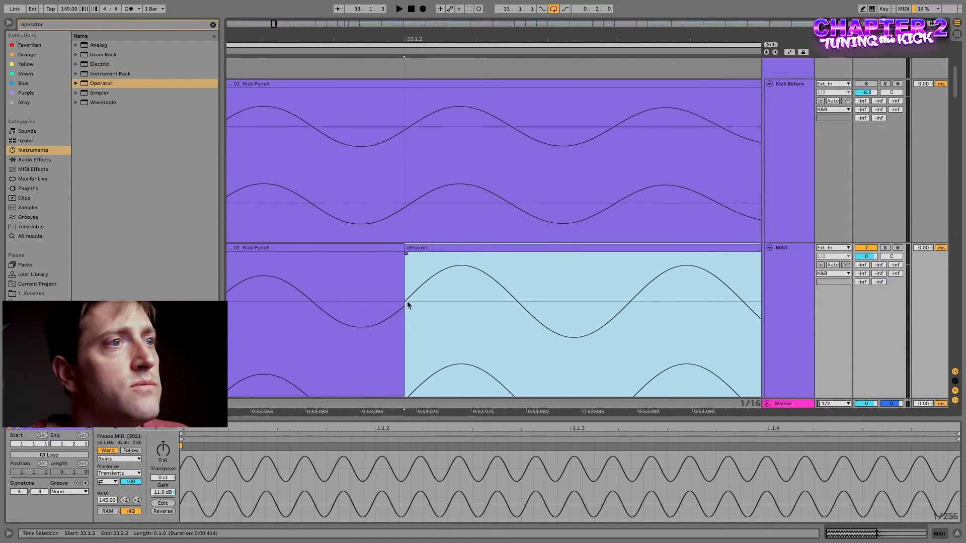
{"action": "scroll", "coordinate": [404, 304], "scroll_direction": "left", "scroll_amount": 1}
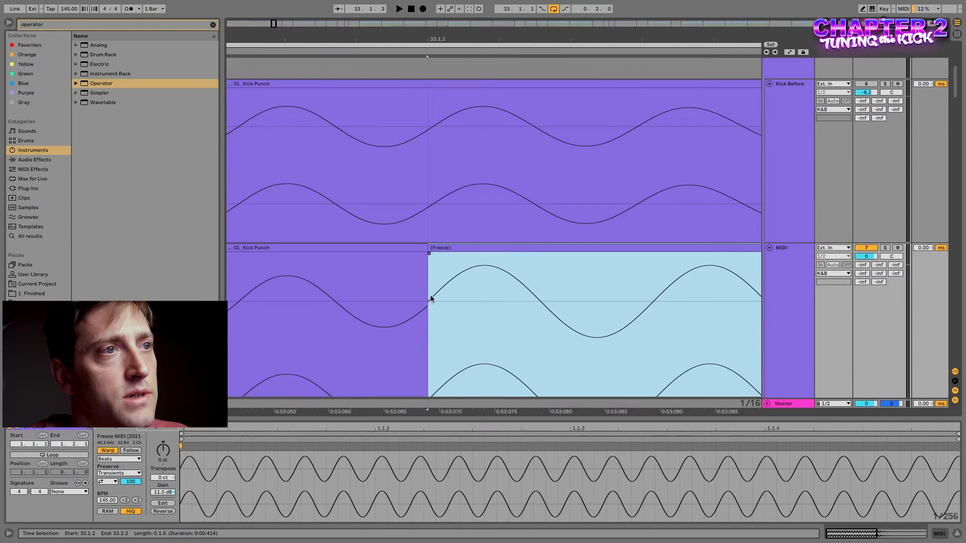
{"action": "scroll", "coordinate": [431, 307], "scroll_direction": "left", "scroll_amount": 2}
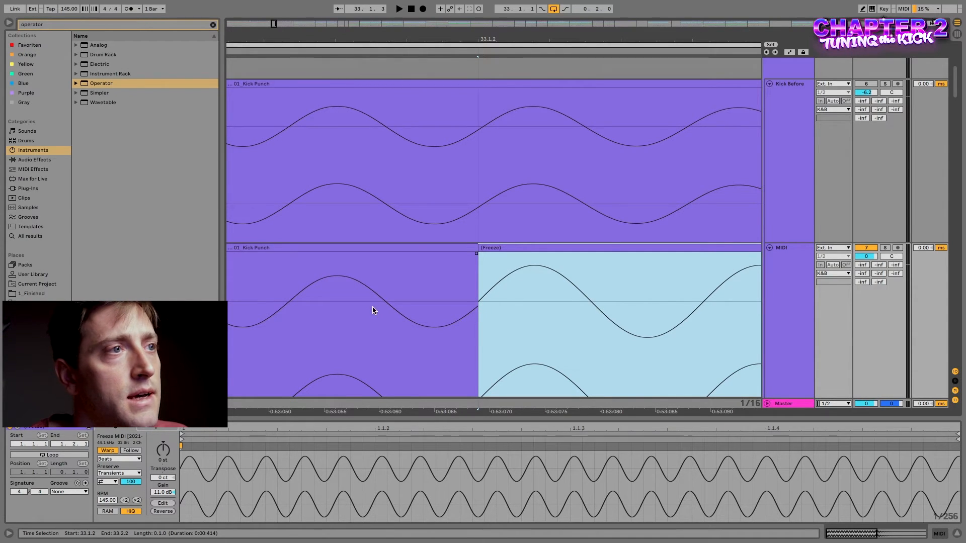
{"action": "scroll", "coordinate": [439, 308], "scroll_direction": "left", "scroll_amount": 1}
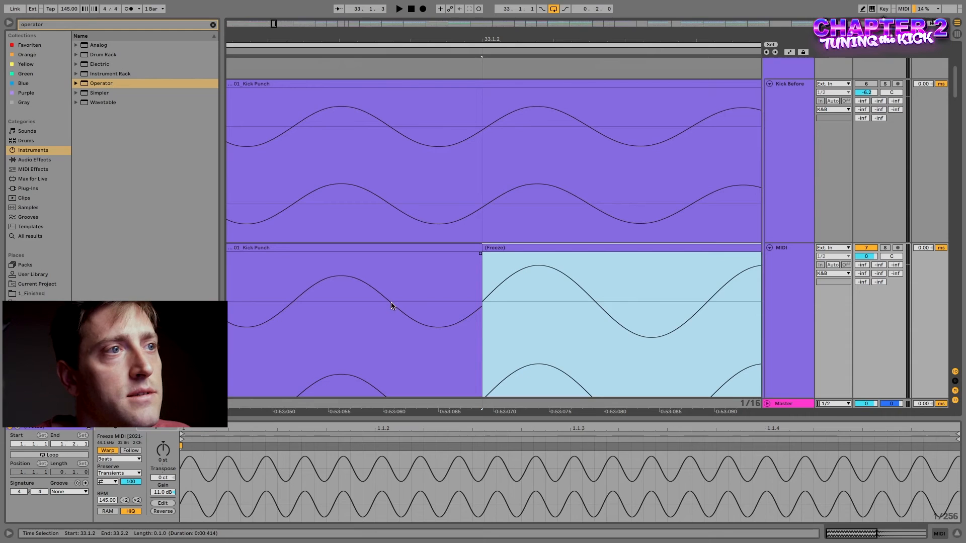
{"action": "scroll", "coordinate": [469, 305], "scroll_direction": "right", "scroll_amount": 2}
{"action": "scroll", "coordinate": [470, 306], "scroll_direction": "down", "scroll_amount": 4}
{"action": "scroll", "coordinate": [468, 311], "scroll_direction": "up", "scroll_amount": 1}
{"action": "scroll", "coordinate": [466, 310], "scroll_direction": "up", "scroll_amount": 4}
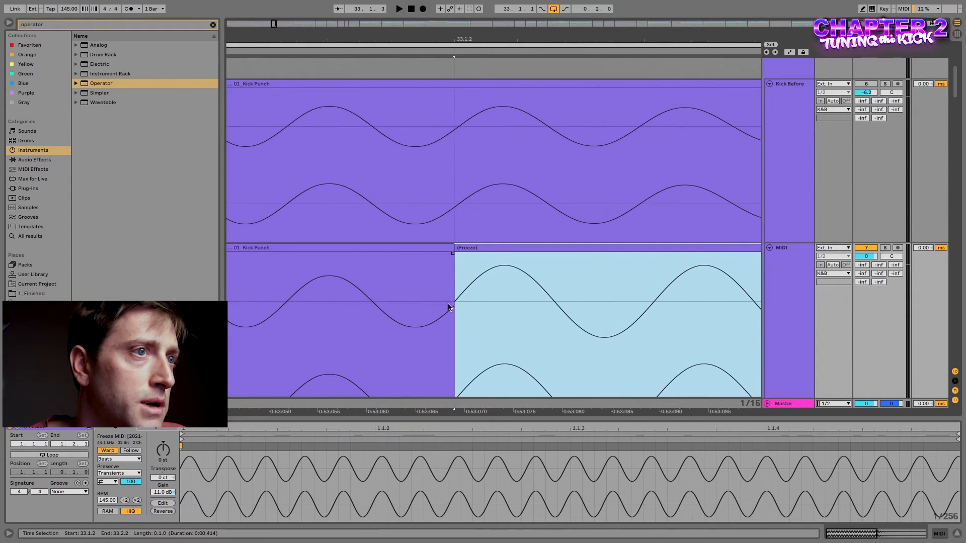
{"action": "scroll", "coordinate": [458, 271], "scroll_direction": "up", "scroll_amount": 2}
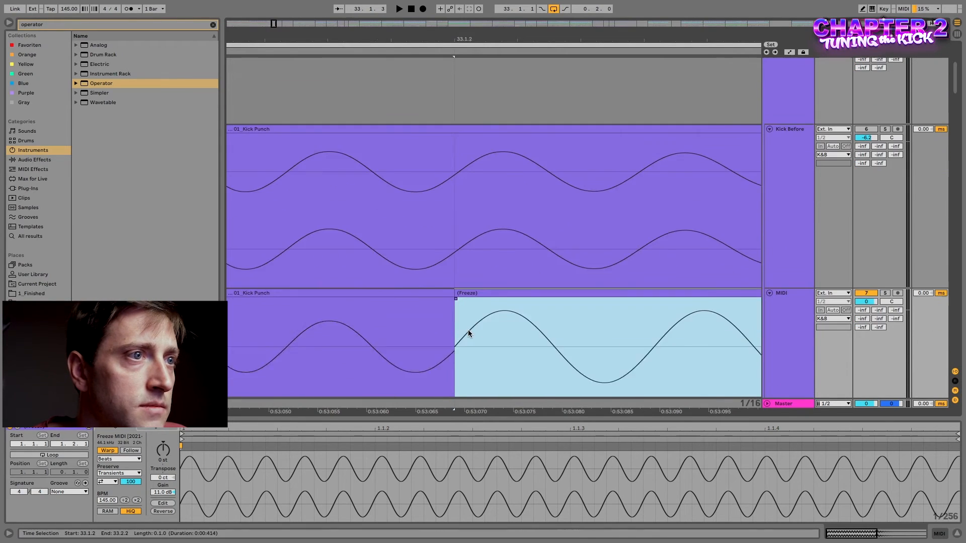
Extend the kick clip to its zero crossing just after 33.1.2 and shift the sine clip's start marker to a rising zero crossing
{"action": "scroll", "coordinate": [464, 325], "scroll_direction": "up", "scroll_amount": 6}
{"action": "left_click_drag", "start_coordinate": [429, 294], "coordinate": [447, 295]}
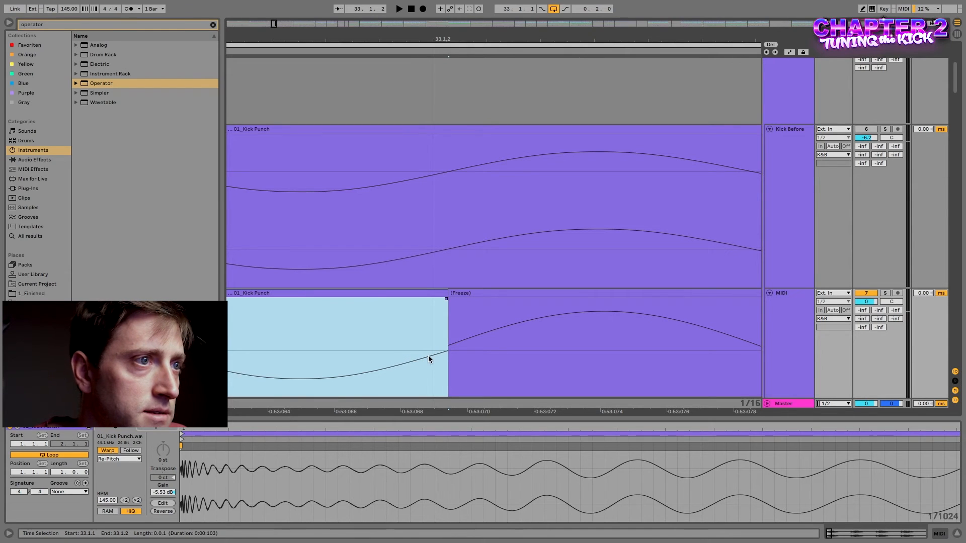
{"action": "scroll", "coordinate": [470, 382], "scroll_direction": "left", "scroll_amount": 1}
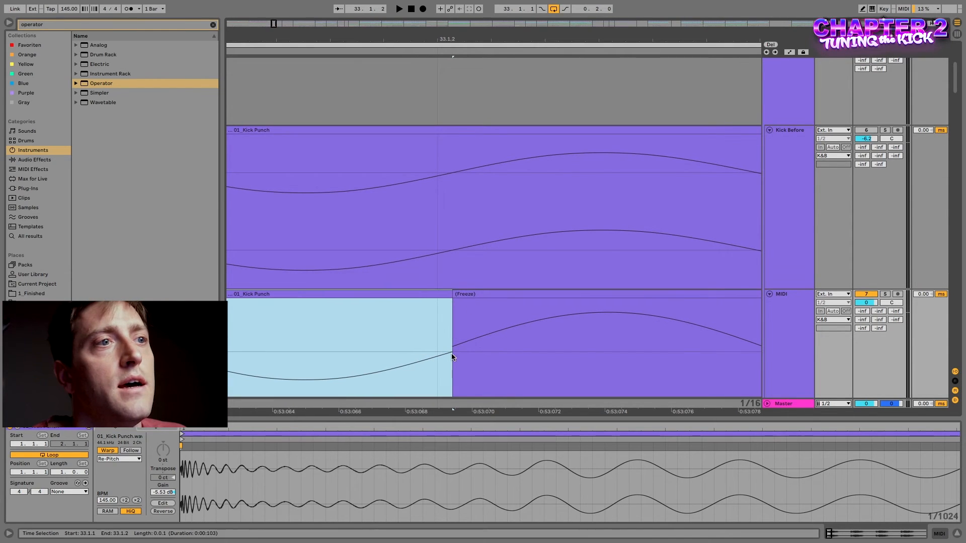
{"action": "left_click", "coordinate": [462, 294]}
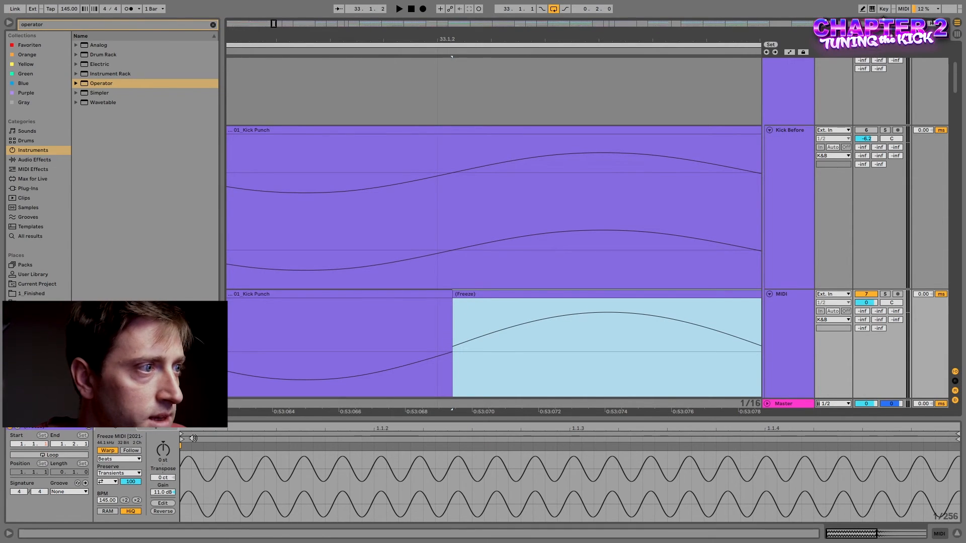
{"action": "left_click_drag", "start_coordinate": [181, 438], "coordinate": [219, 441]}
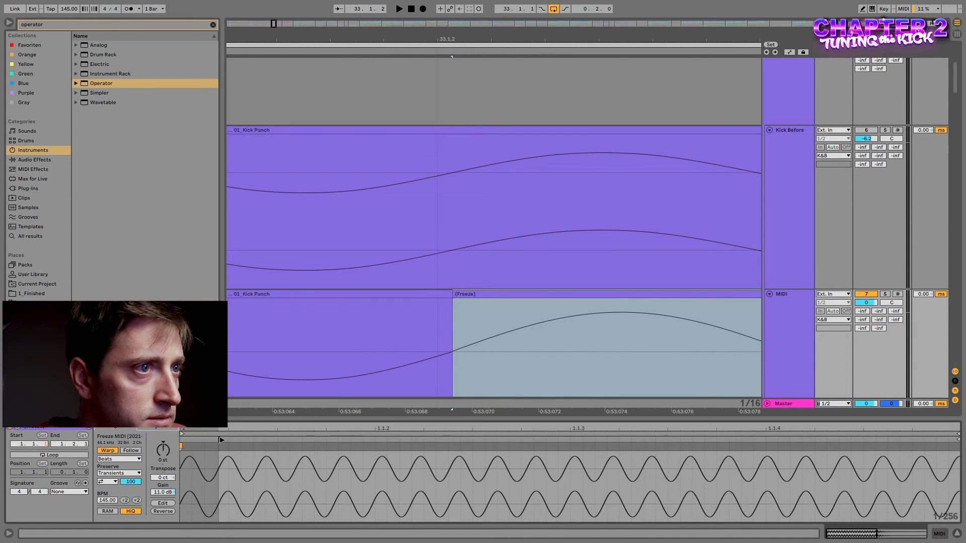
Match the sine clip's amplitude to the kick by resetting its gain and adjusting it to 8.06 dB
{"action": "scroll", "coordinate": [474, 354], "scroll_direction": "down", "scroll_amount": 1}
{"action": "scroll", "coordinate": [474, 355], "scroll_direction": "down", "scroll_amount": 4}
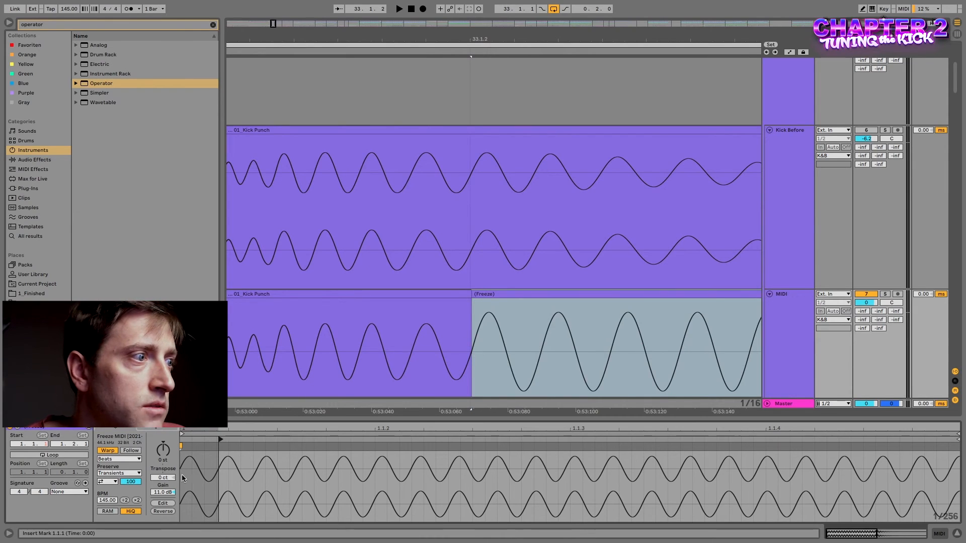
{"action": "left_click", "coordinate": [163, 494]}
{"action": "key", "text": "Delete"}
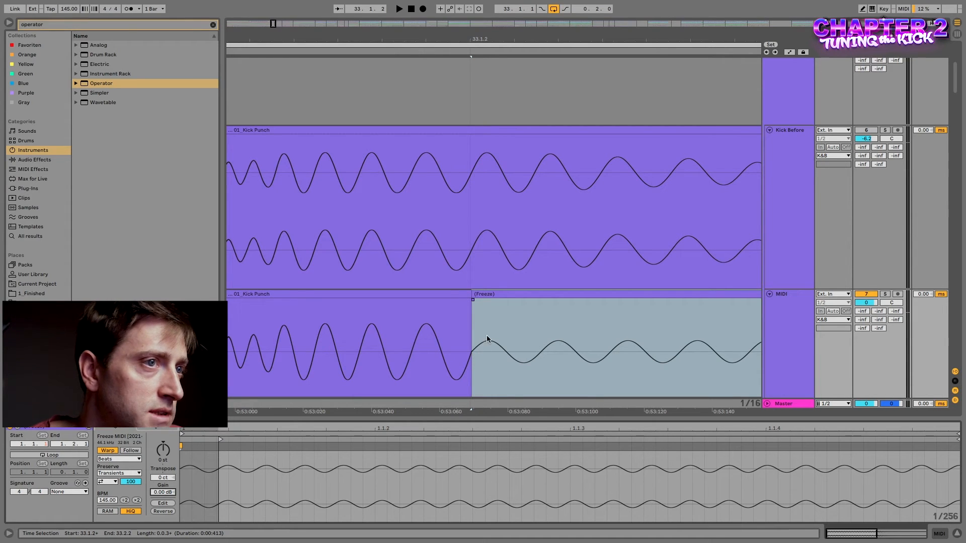
{"action": "left_click_drag", "start_coordinate": [165, 494], "coordinate": [165, 465]}
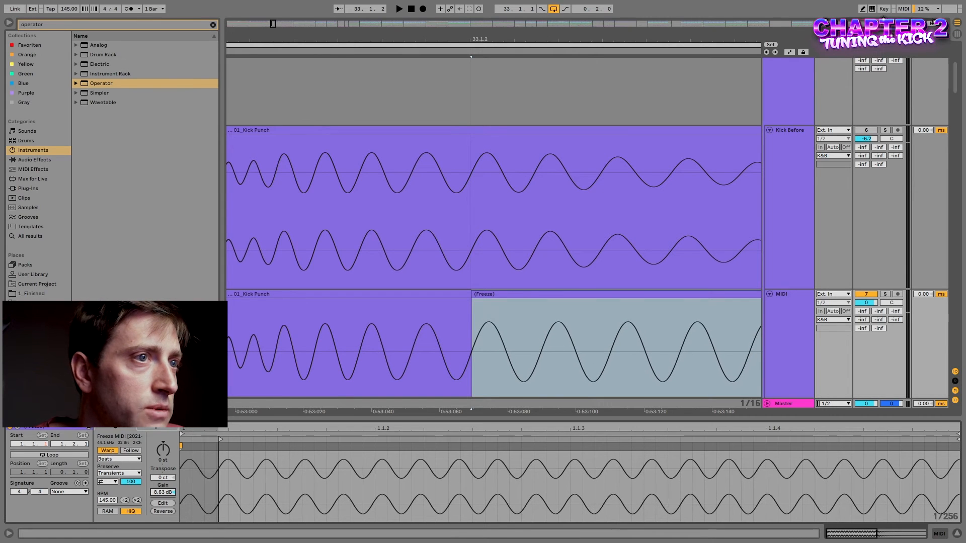
{"action": "scroll", "coordinate": [549, 310], "scroll_direction": "down", "scroll_amount": 5}
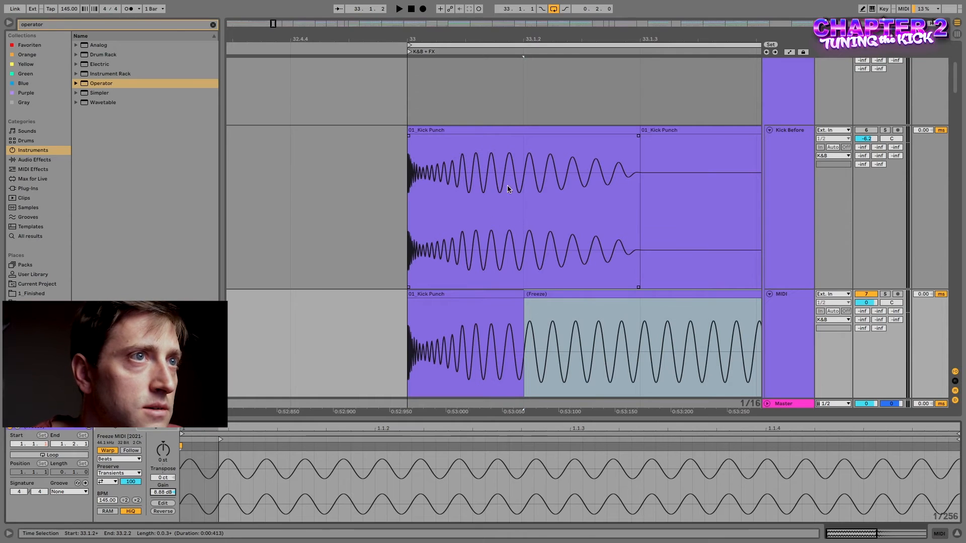
{"action": "scroll", "coordinate": [515, 157], "scroll_direction": "up", "scroll_amount": 2}
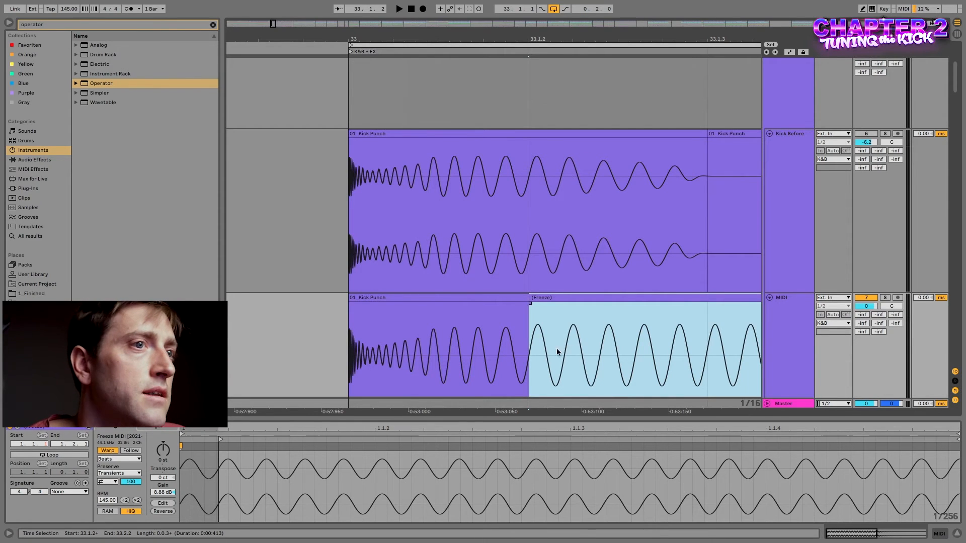
{"action": "scroll", "coordinate": [538, 349], "scroll_direction": "up", "scroll_amount": 3}
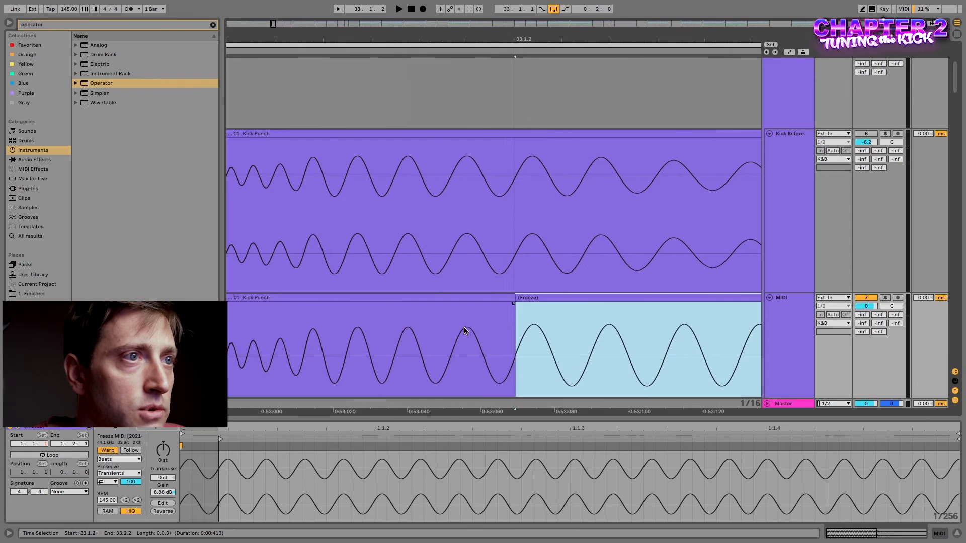
{"action": "left_click_drag", "start_coordinate": [161, 492], "coordinate": [161, 498]}
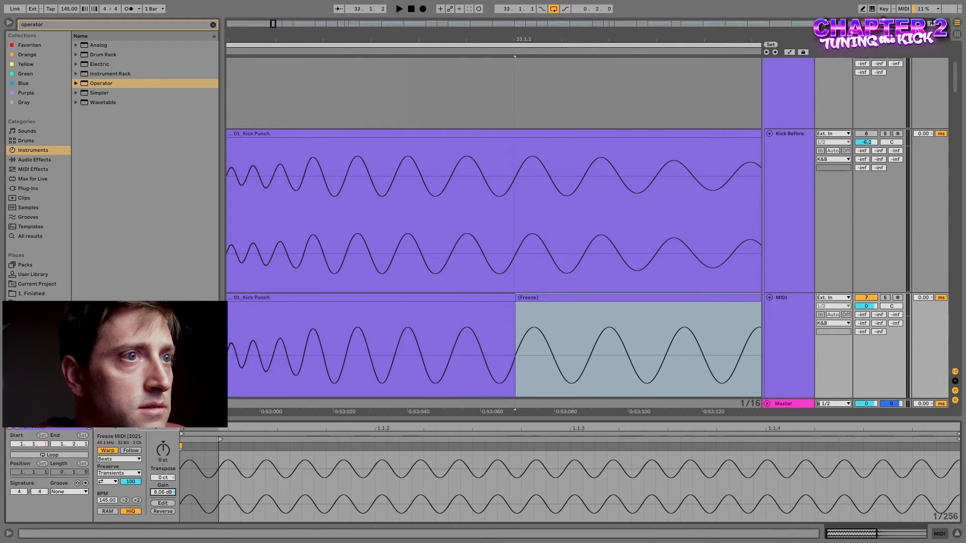
Split the sine clip at 33.1.3 and delete the part after the split
{"action": "scroll", "coordinate": [548, 348], "scroll_direction": "down", "scroll_amount": 4}
{"action": "left_click", "coordinate": [548, 348]}
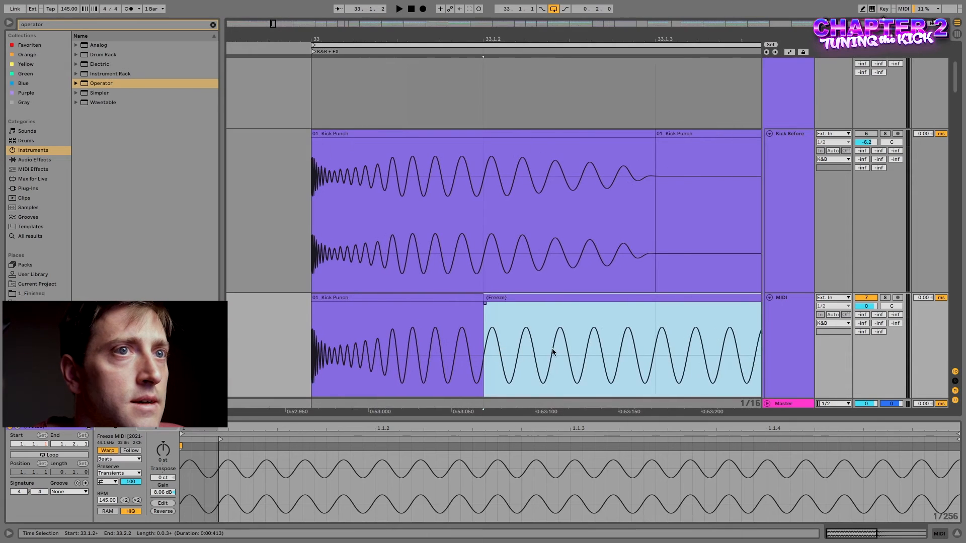
{"action": "left_click", "coordinate": [612, 308]}
{"action": "key", "text": "super+e"}
{"action": "left_click", "coordinate": [617, 298]}
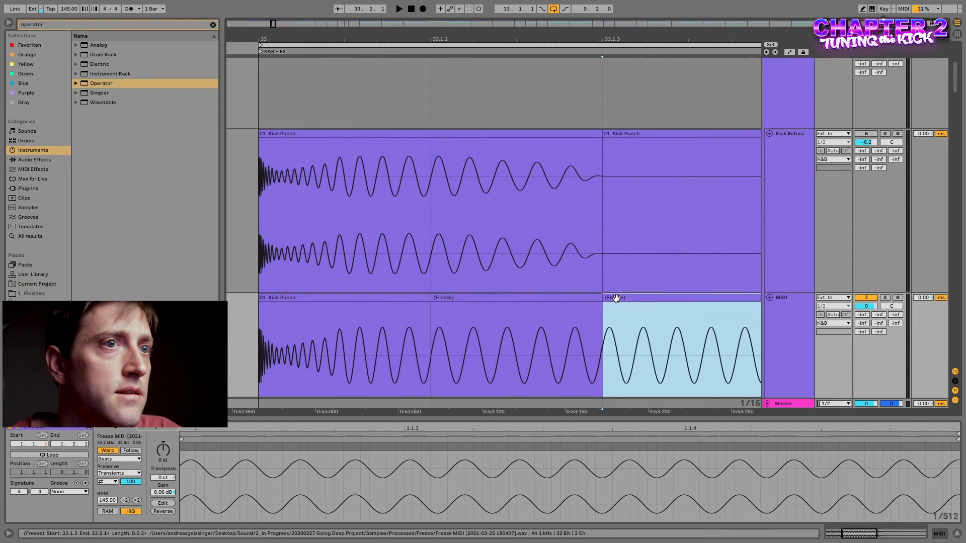
{"action": "key", "text": "Delete"}
Add a fade-out to the remaining sine clip, starting just after 33.1.2 and ending at 33.1.3
{"action": "left_click", "coordinate": [587, 300]}
{"action": "key", "text": "a"}
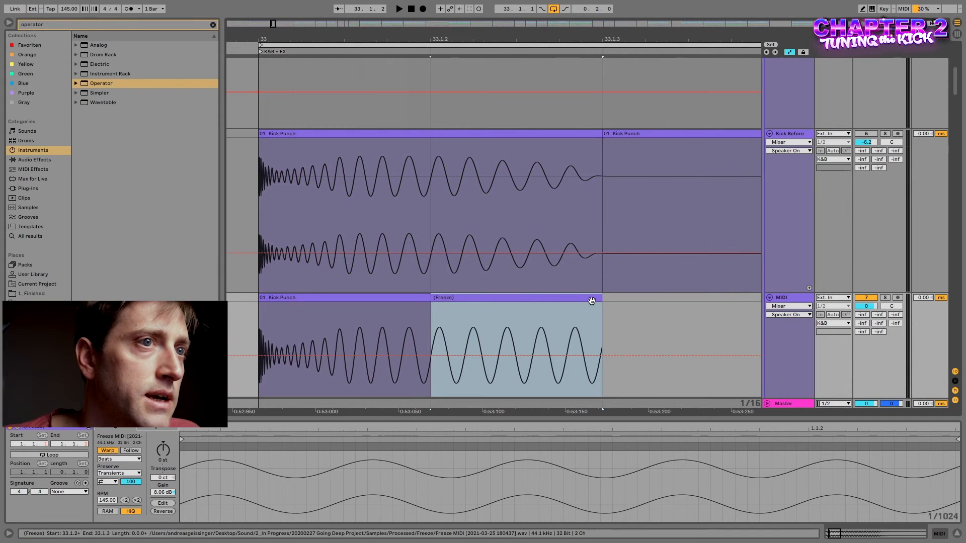
{"action": "key", "text": "a"}
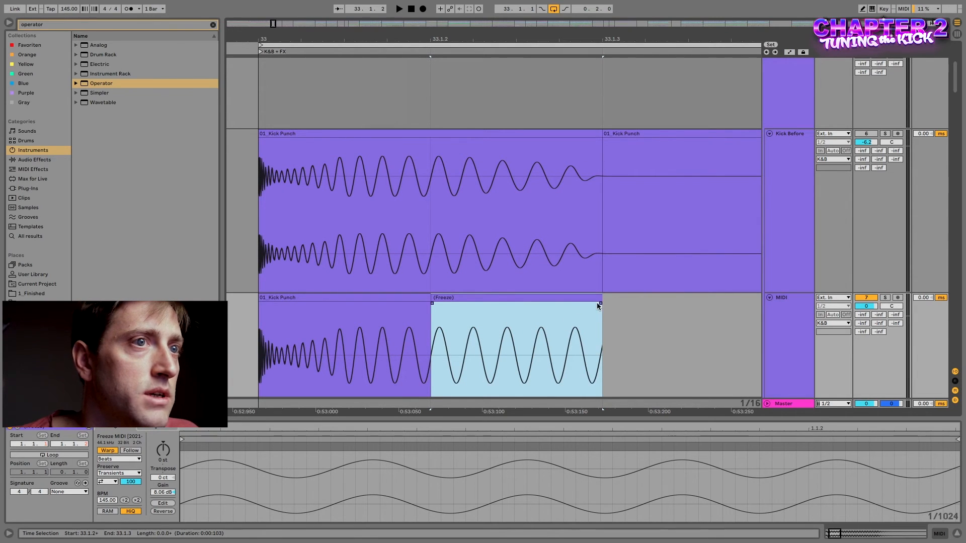
{"action": "left_click_drag", "start_coordinate": [599, 302], "coordinate": [444, 305]}
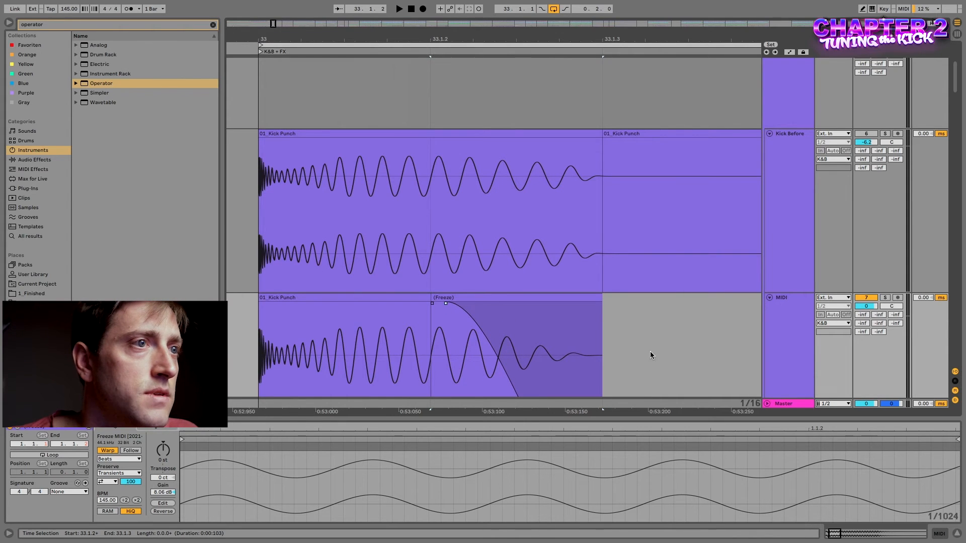
Reshape the sine clip's fade-out curve so the level holds longer after 33.1.2 and drops steeply towards 33.1.3
{"action": "scroll", "coordinate": [650, 352], "scroll_direction": "down", "scroll_amount": 3}
{"action": "left_click_drag", "start_coordinate": [524, 306], "coordinate": [555, 285]}
{"action": "left_click", "coordinate": [149, 427]}
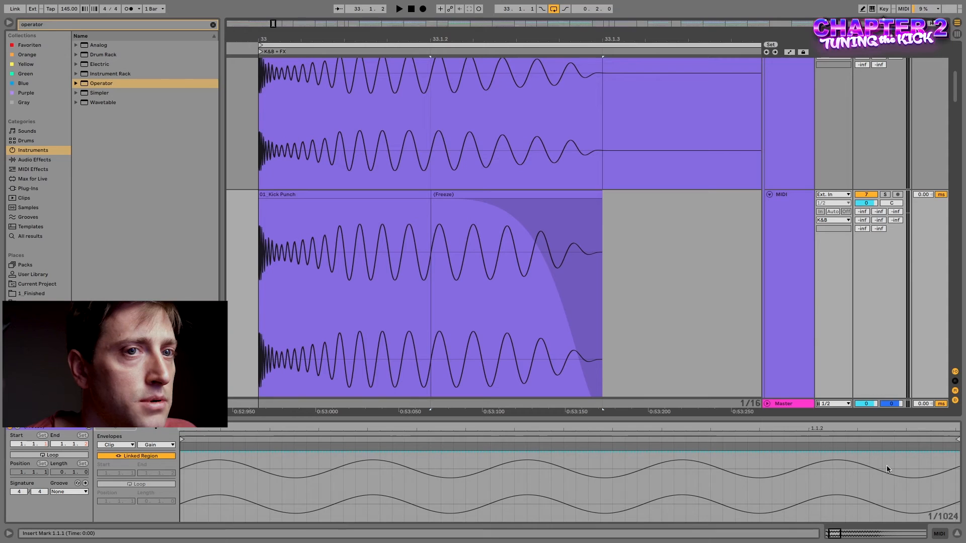
{"action": "scroll", "coordinate": [570, 248], "scroll_direction": "down", "scroll_amount": 1}
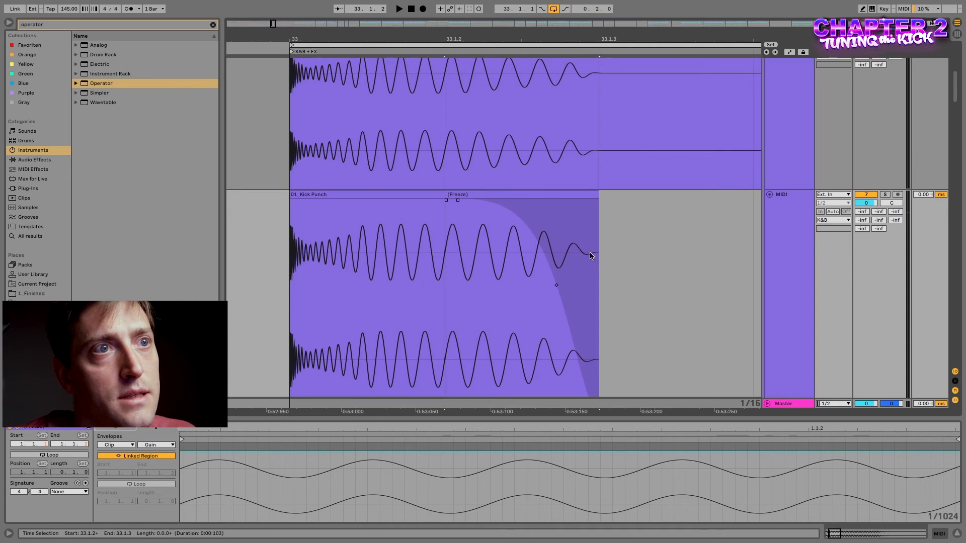
{"action": "left_click_drag", "start_coordinate": [572, 274], "coordinate": [550, 289]}
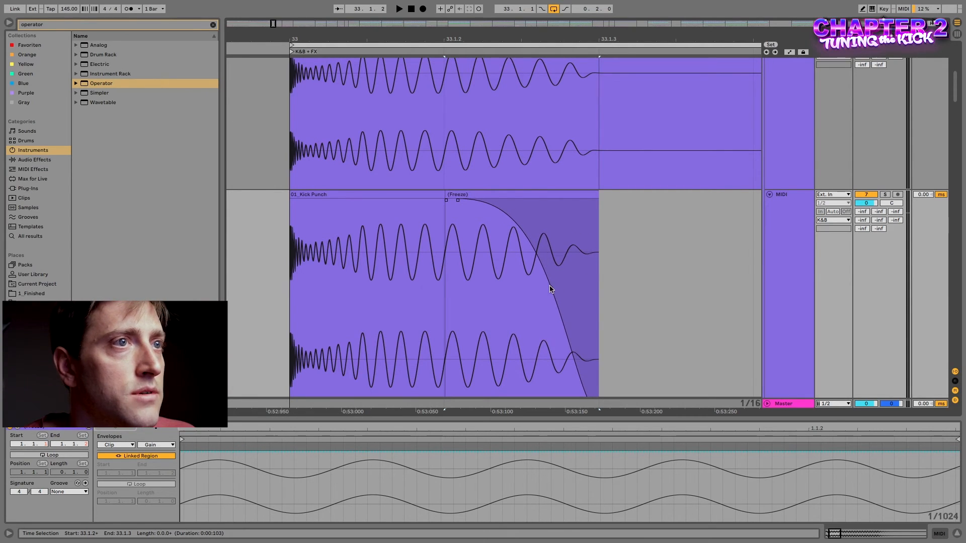
Try a short crossfade between the kick clip and the sine clip just after 33.1.2, and undo it
{"action": "scroll", "coordinate": [485, 268], "scroll_direction": "right", "scroll_amount": 2}
{"action": "scroll", "coordinate": [483, 264], "scroll_direction": "down", "scroll_amount": 4}
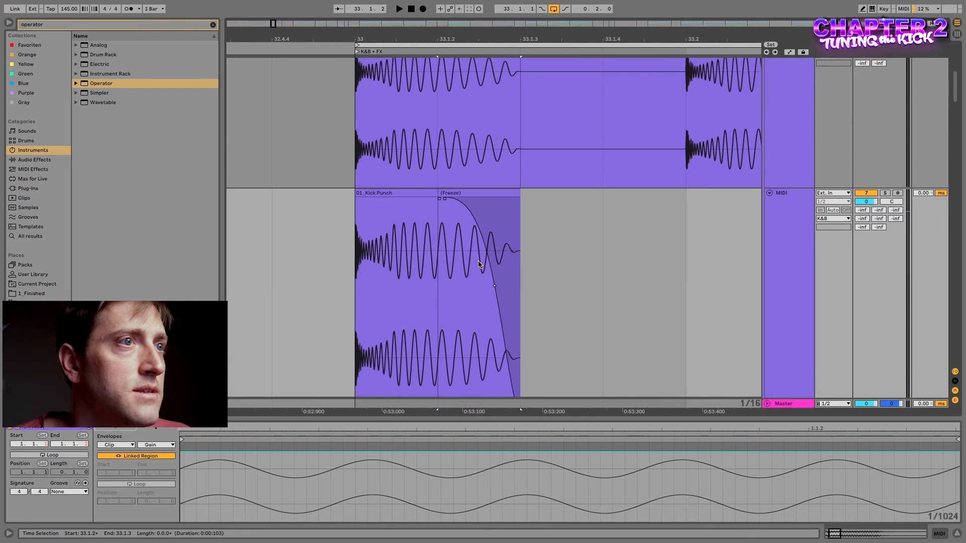
{"action": "scroll", "coordinate": [456, 282], "scroll_direction": "up", "scroll_amount": 5}
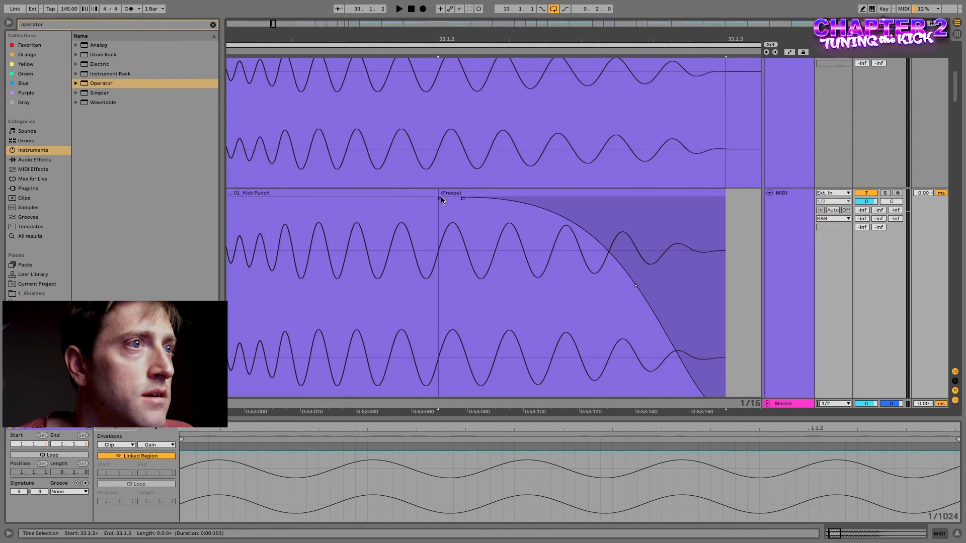
{"action": "mouse_move", "coordinate": [445, 200]}
{"action": "left_mouse_down"}
{"action": "mouse_move", "coordinate": [417, 199]}
{"action": "mouse_move", "coordinate": [455, 203]}
{"action": "mouse_move", "coordinate": [430, 200]}
{"action": "mouse_move", "coordinate": [452, 202]}
{"action": "mouse_move", "coordinate": [436, 207]}
{"action": "left_mouse_up"}
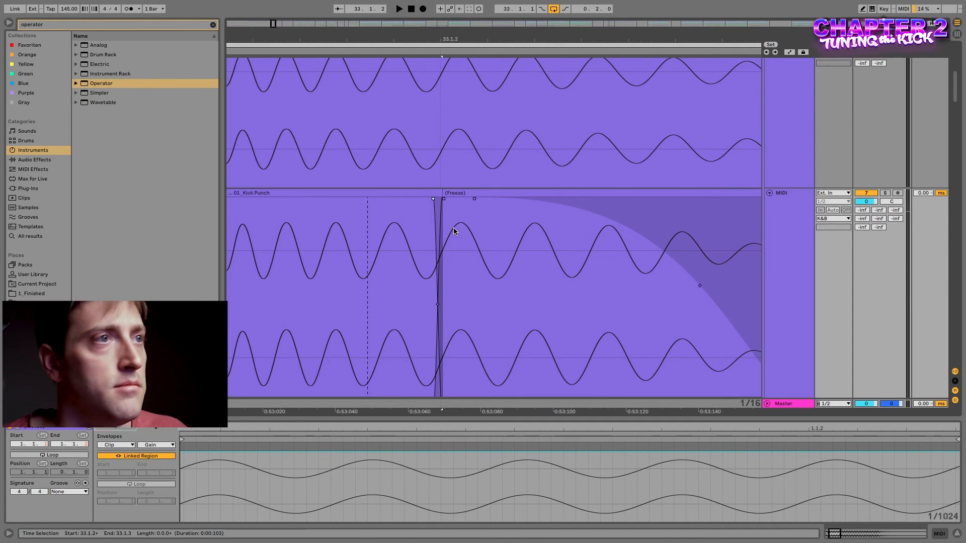
{"action": "key", "text": "super+z"}
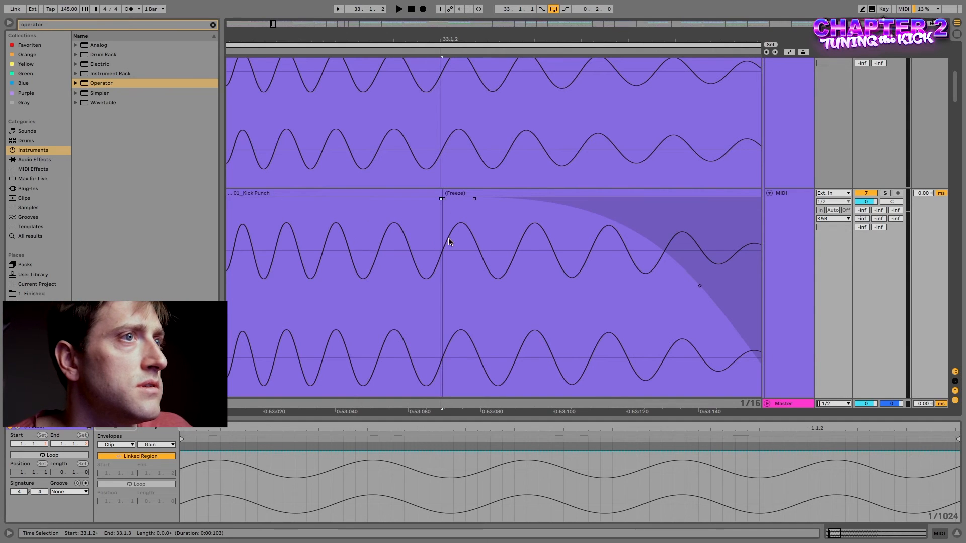
Consolidate the kick clip and the faded sine clip into one audio clip spanning 33.1.1 to 33.1.3
{"action": "scroll", "coordinate": [447, 233], "scroll_direction": "down", "scroll_amount": 5}
{"action": "left_click", "coordinate": [422, 193]}
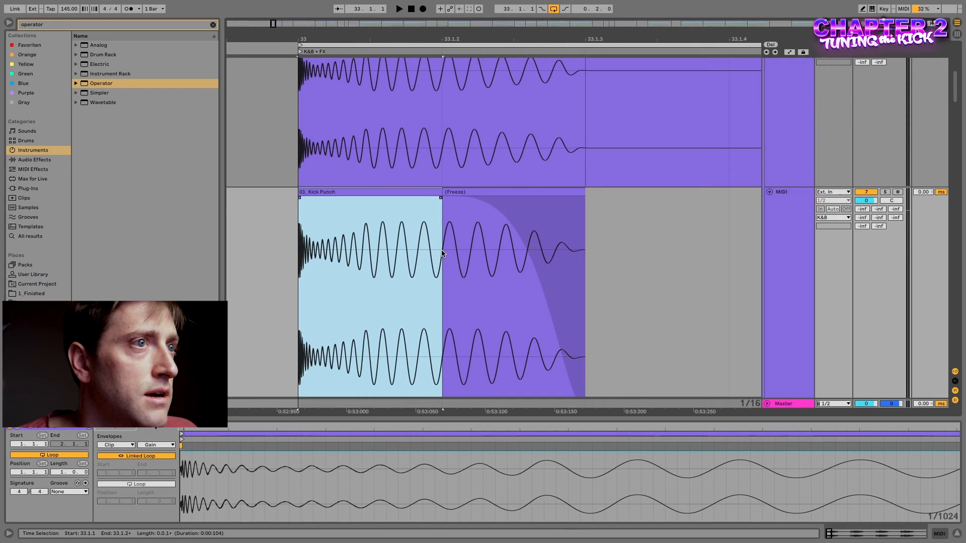
{"action": "left_click", "coordinate": [469, 212], "text": "shift"}
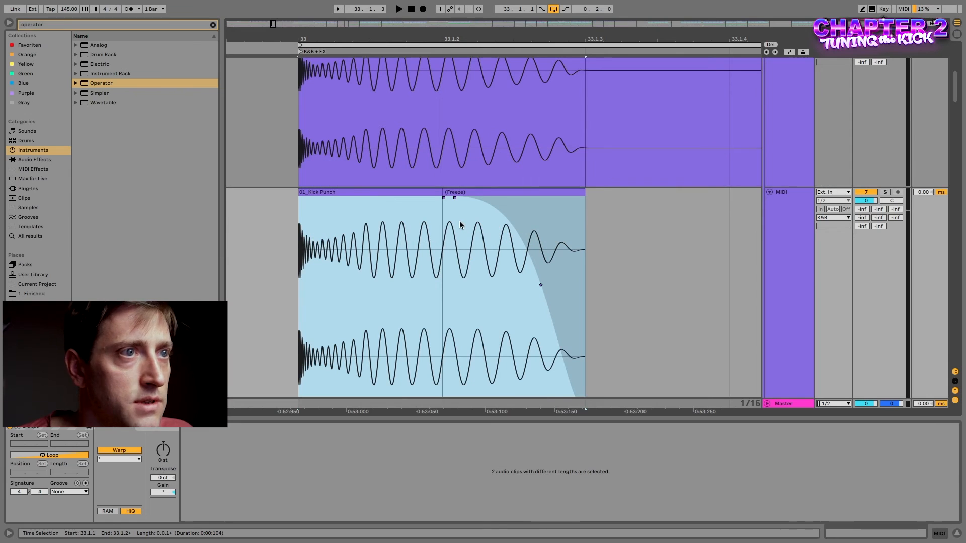
{"action": "key", "text": "super+j"}
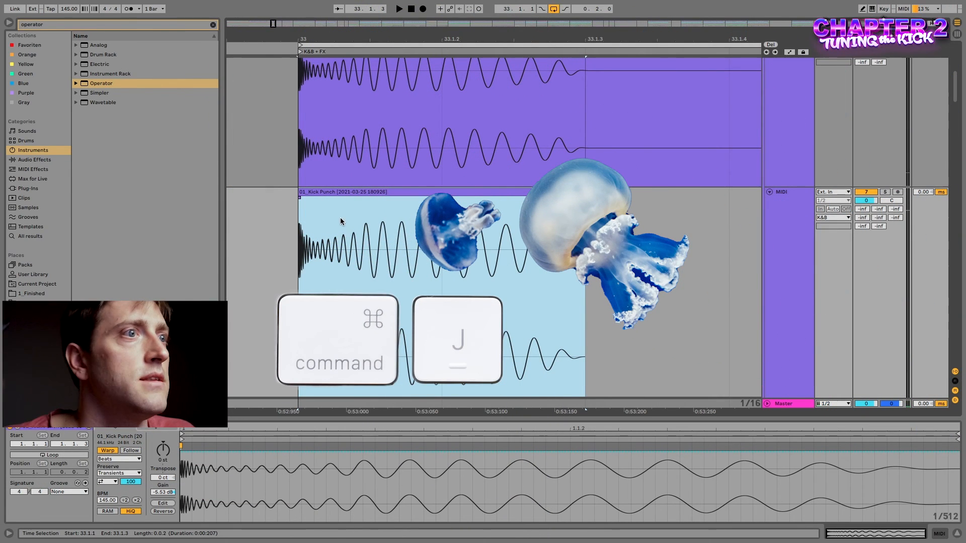
Inspect the consolidated kick's tail from 33.1.2 to 33.1.3 and compare the whole clip with the kicks above
{"action": "left_click_drag", "start_coordinate": [442, 218], "coordinate": [549, 216]}
{"action": "scroll", "coordinate": [512, 259], "scroll_direction": "down", "scroll_amount": 10}
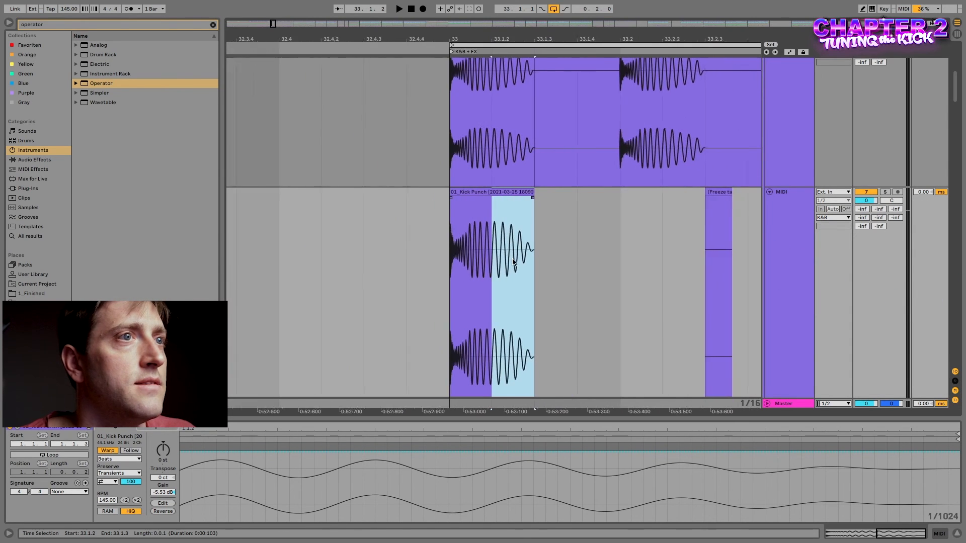
{"action": "left_click", "coordinate": [451, 244], "text": "shift"}
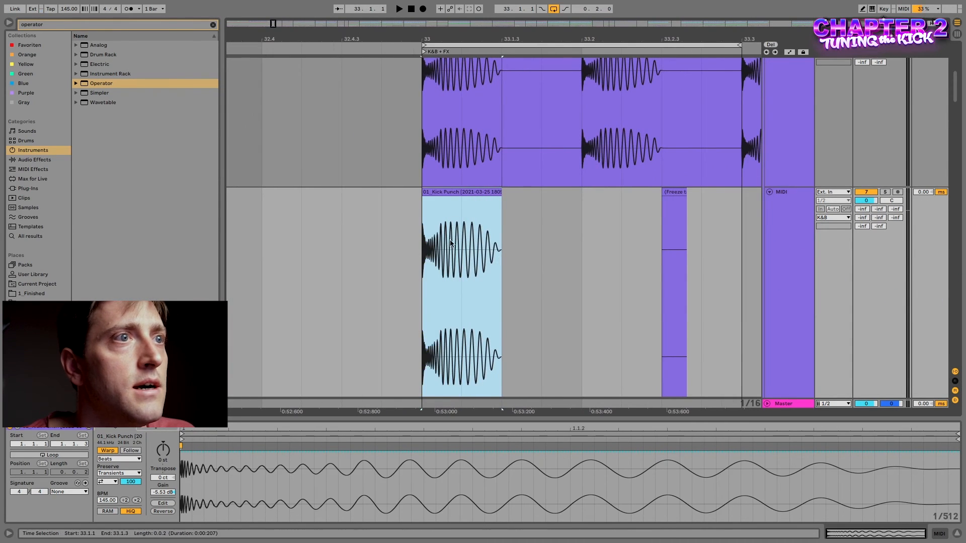
{"action": "left_click", "coordinate": [462, 211]}
{"action": "left_click", "coordinate": [523, 455]}
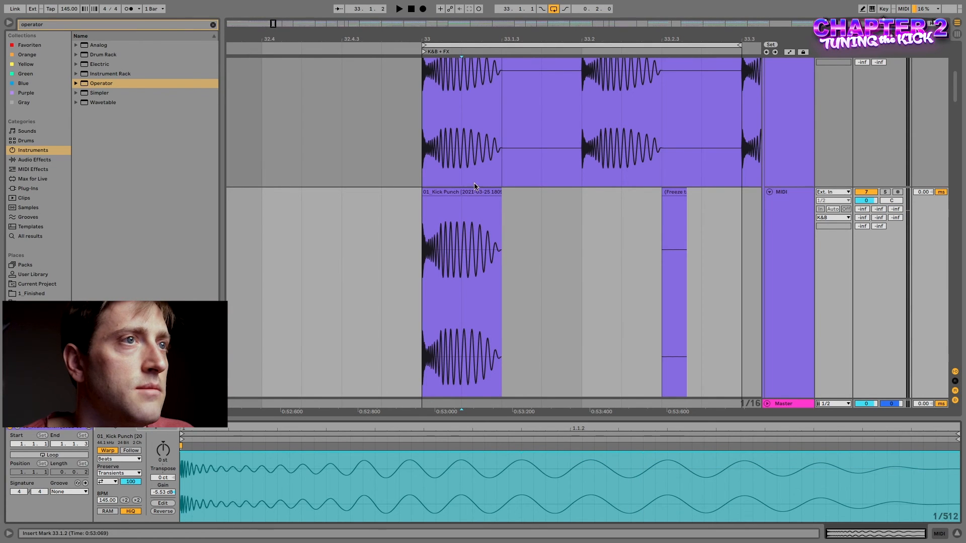
{"action": "scroll", "coordinate": [528, 231], "scroll_direction": "down", "scroll_amount": 3}
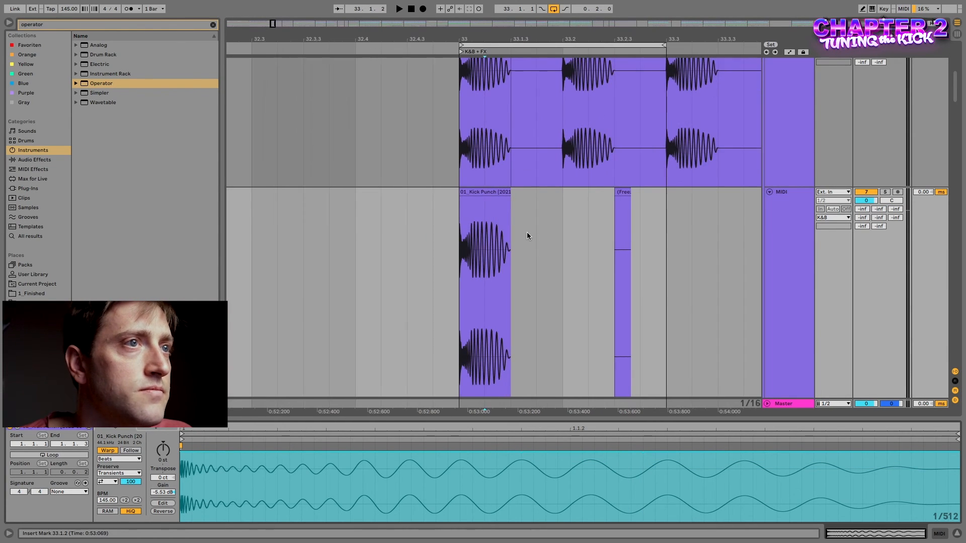
{"action": "scroll", "coordinate": [533, 251], "scroll_direction": "right", "scroll_amount": 3}
{"action": "scroll", "coordinate": [420, 250], "scroll_direction": "up", "scroll_amount": 4}
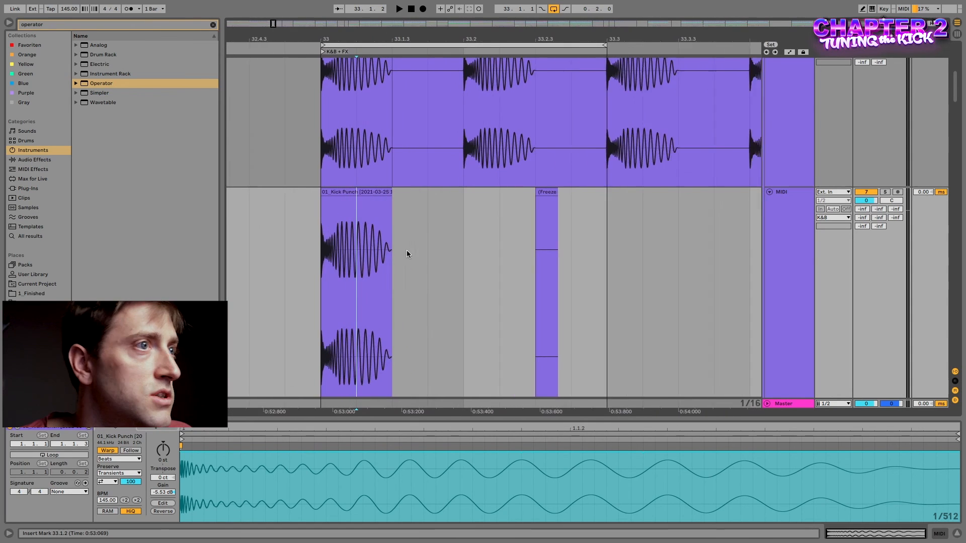
{"action": "scroll", "coordinate": [387, 245], "scroll_direction": "down", "scroll_amount": 5}
Duplicate the consolidated kick to 33.2.1, delete the extra copies at 33.1.3 and 33.2.3, and select the range 33.1.1 to 33.3.1
{"action": "left_click", "coordinate": [371, 193]}
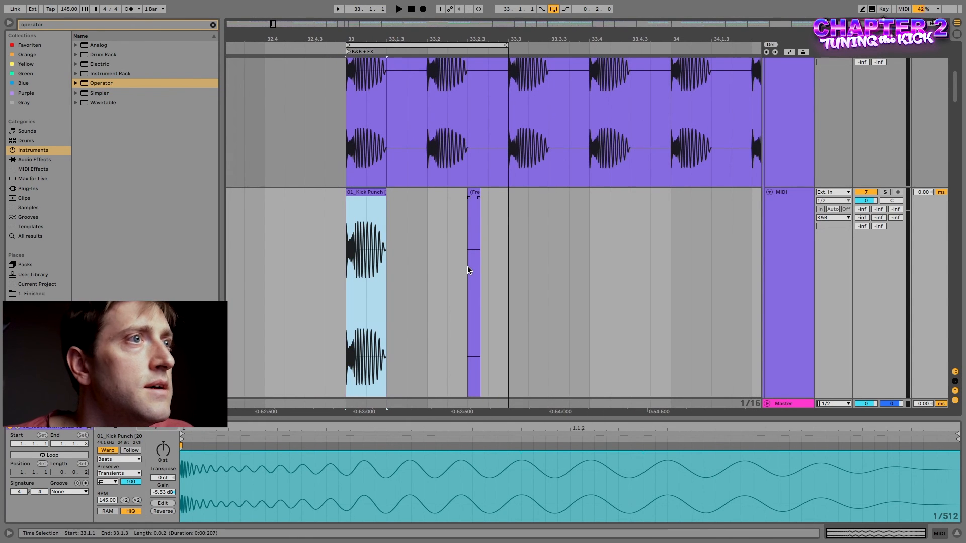
{"action": "scroll", "coordinate": [366, 237], "scroll_direction": "left", "scroll_amount": 3}
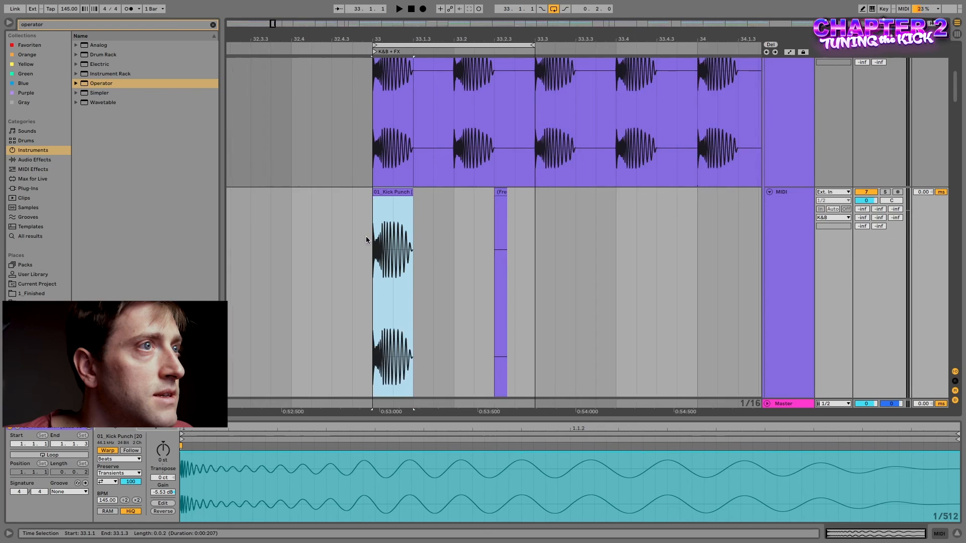
{"action": "scroll", "coordinate": [409, 238], "scroll_direction": "right", "scroll_amount": 3}
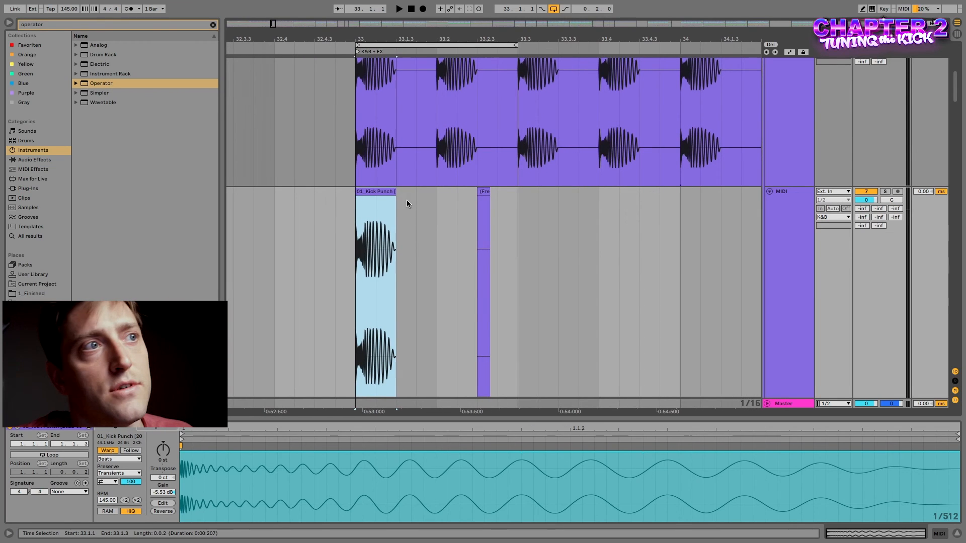
{"action": "key", "text": "ctrl+d"}
{"action": "key", "text": "ctrl+d"}
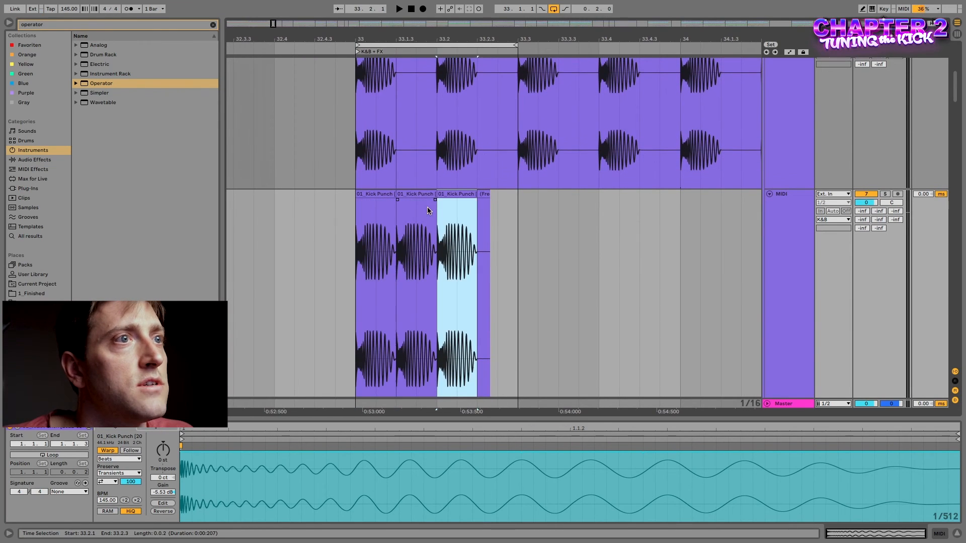
{"action": "key", "text": "Left"}
{"action": "key", "text": "Left"}
{"action": "key", "text": "Delete"}
{"action": "left_click", "coordinate": [511, 195]}
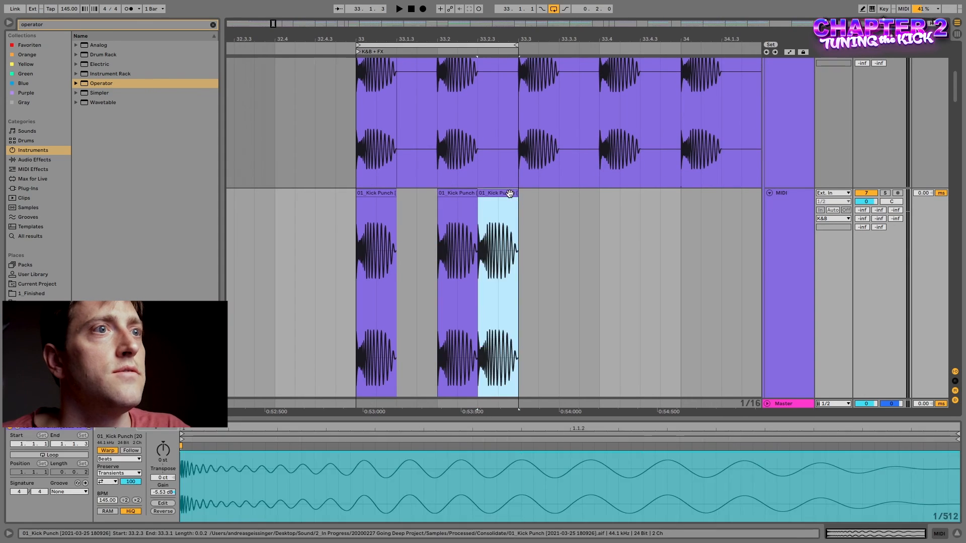
{"action": "key", "text": "Delete"}
{"action": "left_click_drag", "start_coordinate": [514, 197], "coordinate": [354, 194]}
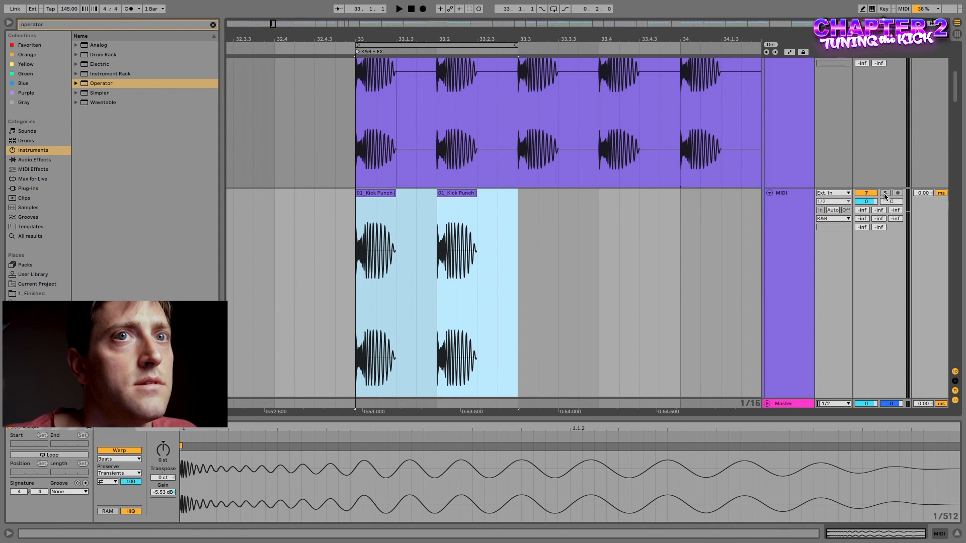
Deactivate the Kick Tuned track and audition the new kicks with the MIDI track's volume set to -6.2 dB
{"action": "scroll", "coordinate": [875, 203], "scroll_direction": "up", "scroll_amount": 2}
{"action": "scroll", "coordinate": [874, 196], "scroll_direction": "down", "scroll_amount": 5}
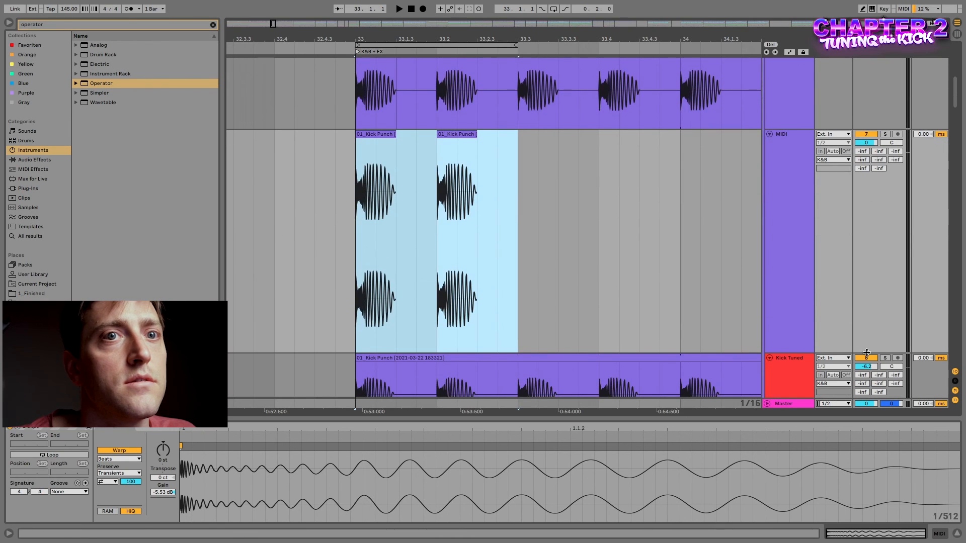
{"action": "left_click", "coordinate": [866, 354]}
{"action": "key", "text": "space"}
{"action": "scroll", "coordinate": [848, 187], "scroll_direction": "up", "scroll_amount": 1}
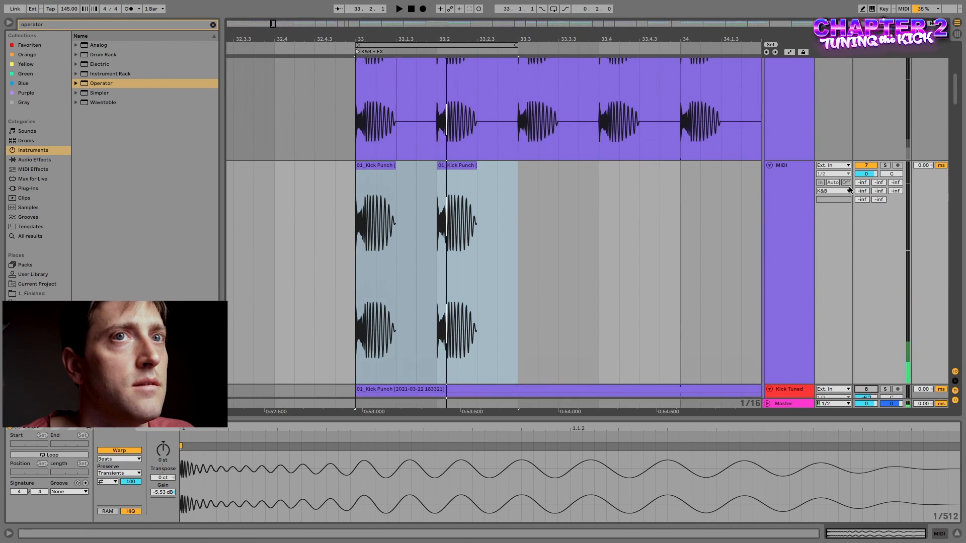
{"action": "scroll", "coordinate": [849, 187], "scroll_direction": "up", "scroll_amount": 3}
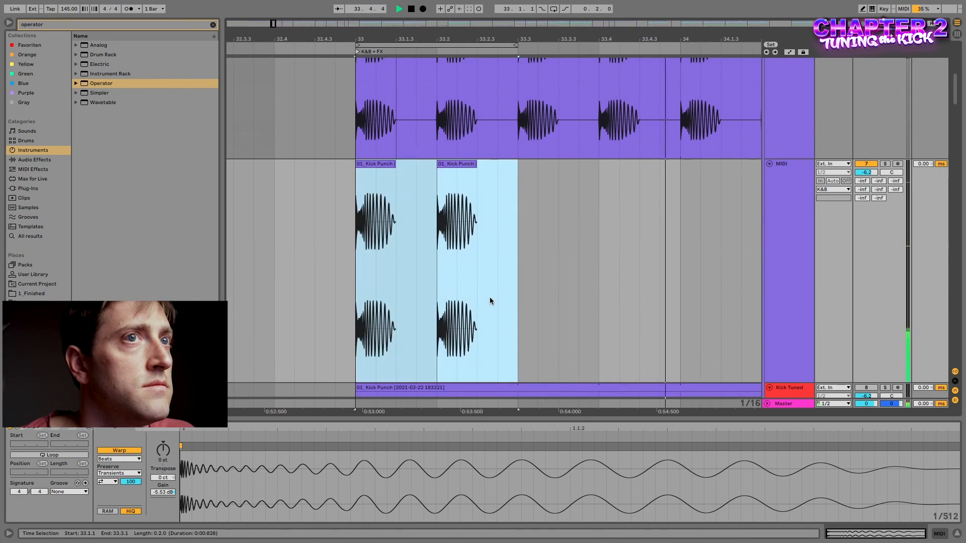
{"action": "key", "text": "space"}
Duplicate the two-beat kick pattern to fill bar 33 and play it with the loop set to one bar from 33.1.1
{"action": "key", "text": "super+d"}
{"action": "left_click", "coordinate": [365, 165], "text": "shift"}
{"action": "key", "text": "super+l"}
{"action": "key", "text": "space"}
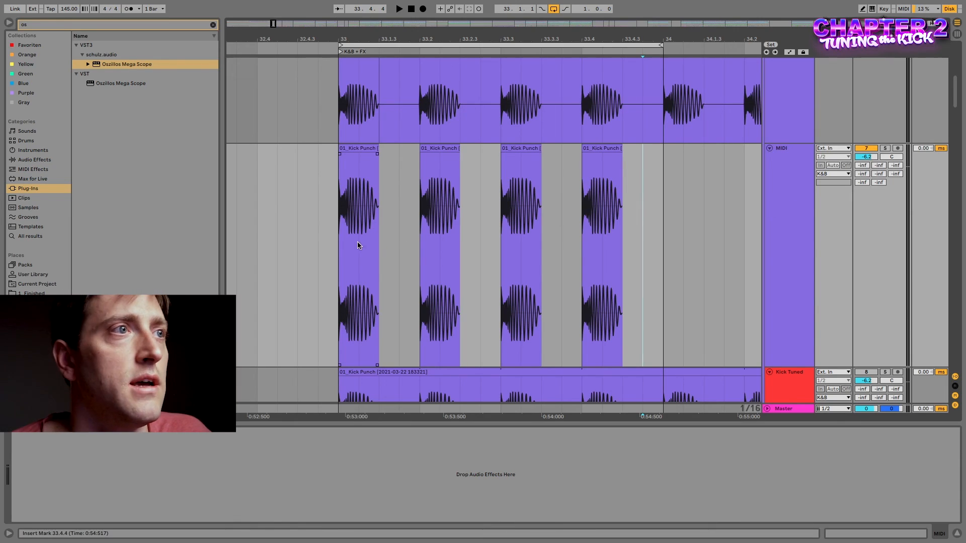
Examine the first kick's waveform, highlighting the punch from 33.1.1 to 33.1.2 and the replaced tail from 33.1.2 to 33.1.3
{"action": "scroll", "coordinate": [359, 244], "scroll_direction": "up", "scroll_amount": 1}
{"action": "left_click", "coordinate": [431, 258]}
{"action": "scroll", "coordinate": [382, 270], "scroll_direction": "up", "scroll_amount": 7}
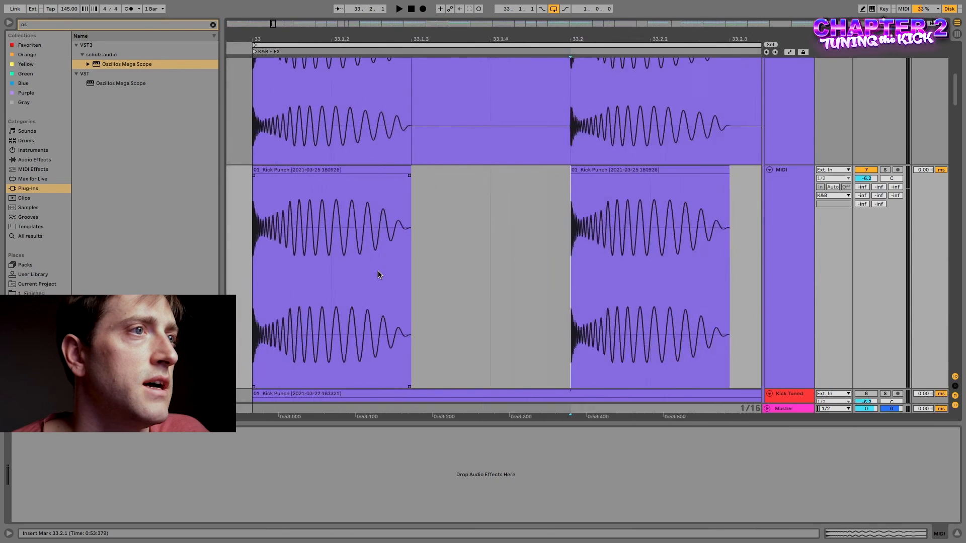
{"action": "scroll", "coordinate": [384, 227], "scroll_direction": "up", "scroll_amount": 1}
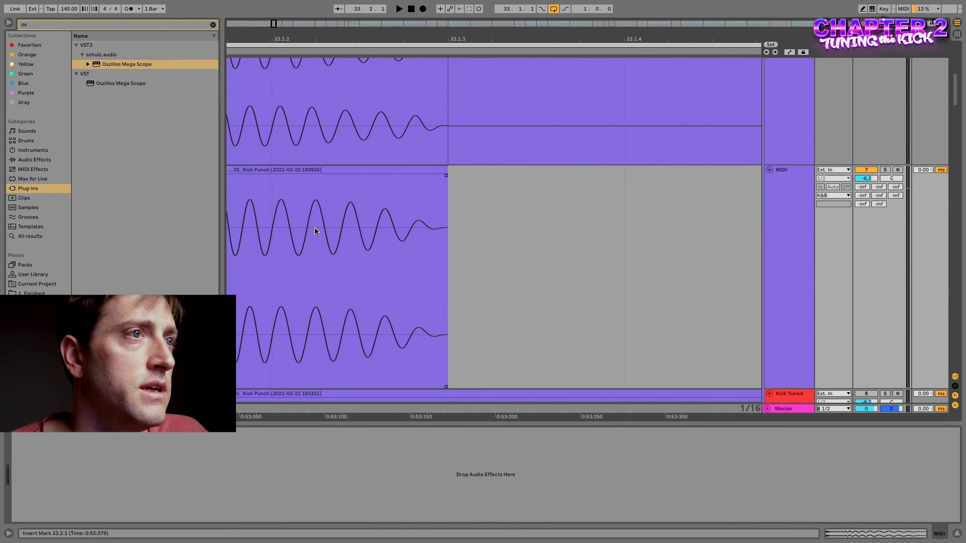
{"action": "scroll", "coordinate": [407, 249], "scroll_direction": "down", "scroll_amount": 4}
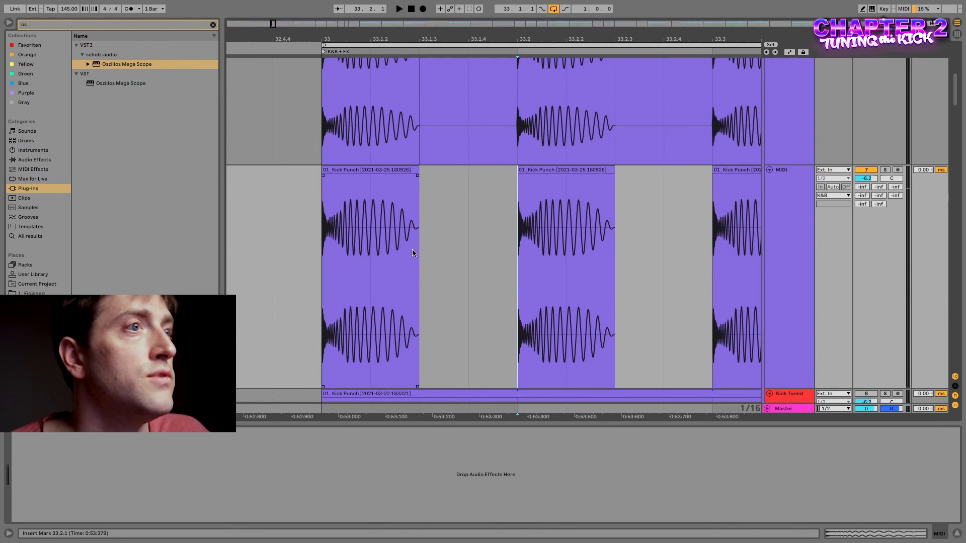
{"action": "left_click_drag", "start_coordinate": [370, 271], "coordinate": [429, 273]}
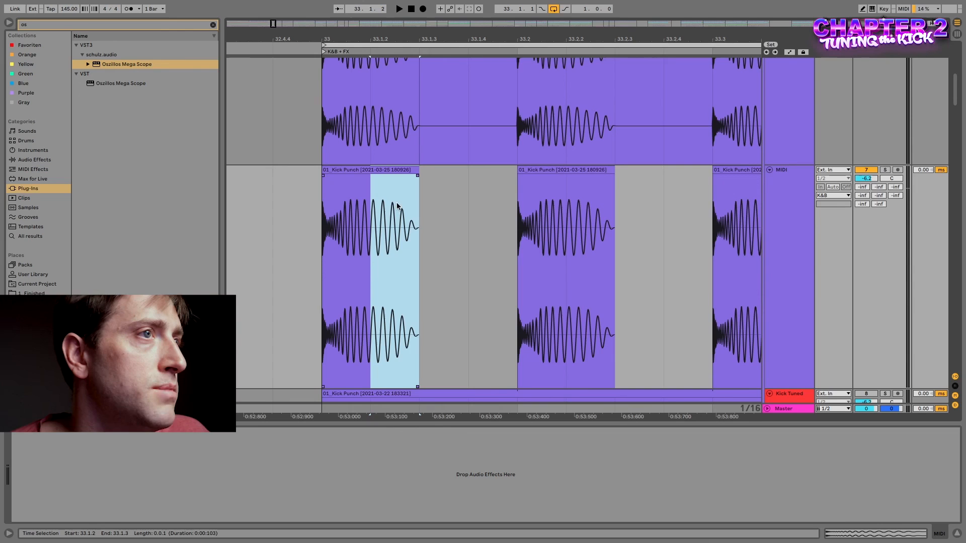
{"action": "left_click", "coordinate": [400, 186]}
{"action": "left_click_drag", "start_coordinate": [373, 182], "coordinate": [410, 186]}
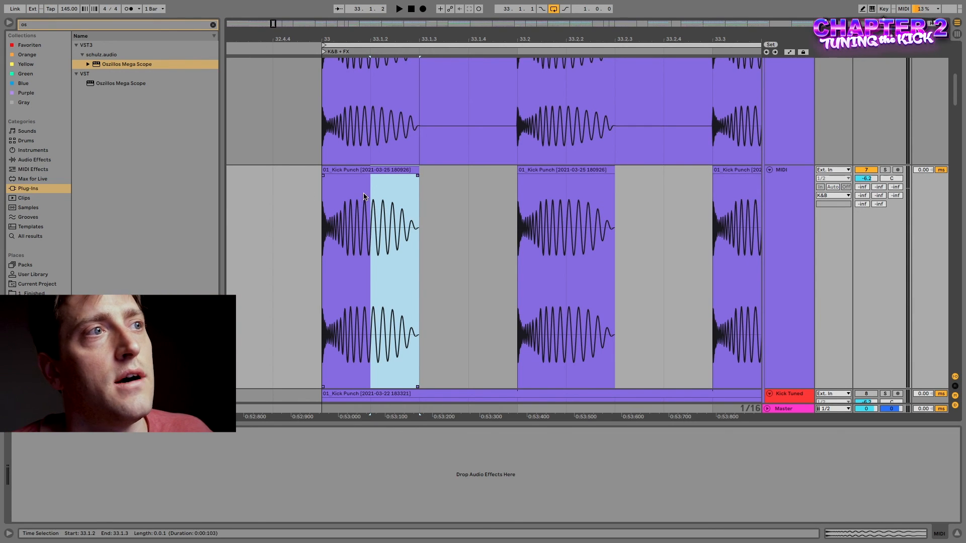
{"action": "left_click_drag", "start_coordinate": [363, 202], "coordinate": [337, 195]}
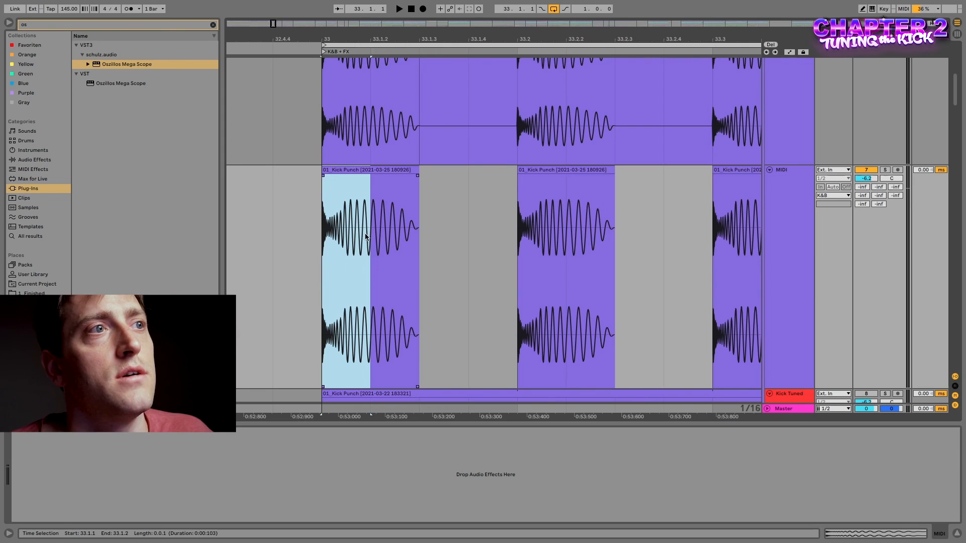
{"action": "left_click", "coordinate": [371, 189]}
{"action": "left_click_drag", "start_coordinate": [371, 197], "coordinate": [436, 190]}
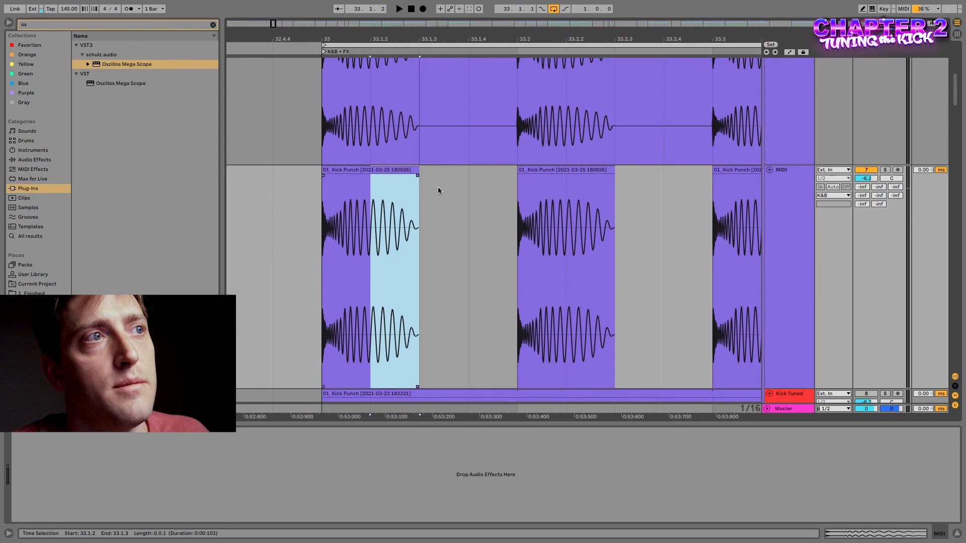